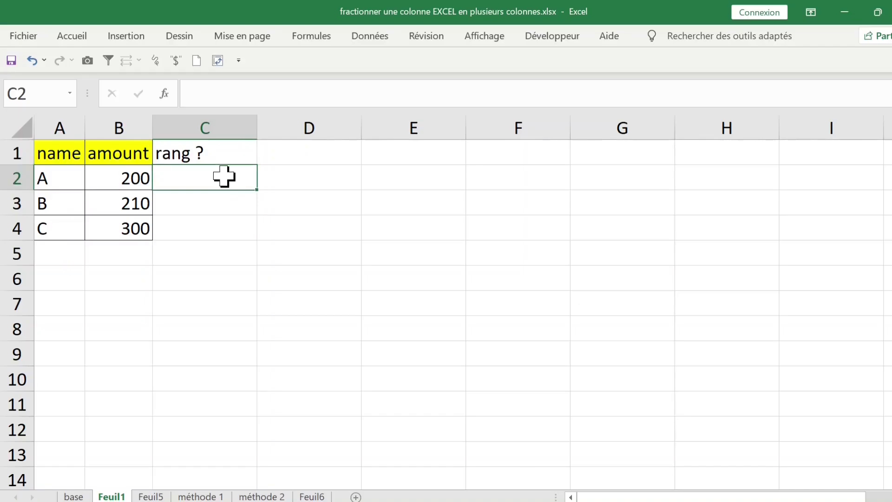
- Search for the rang function and insert RANG into cell C2, moving its arguments dialog clear of the data
click(313, 36)
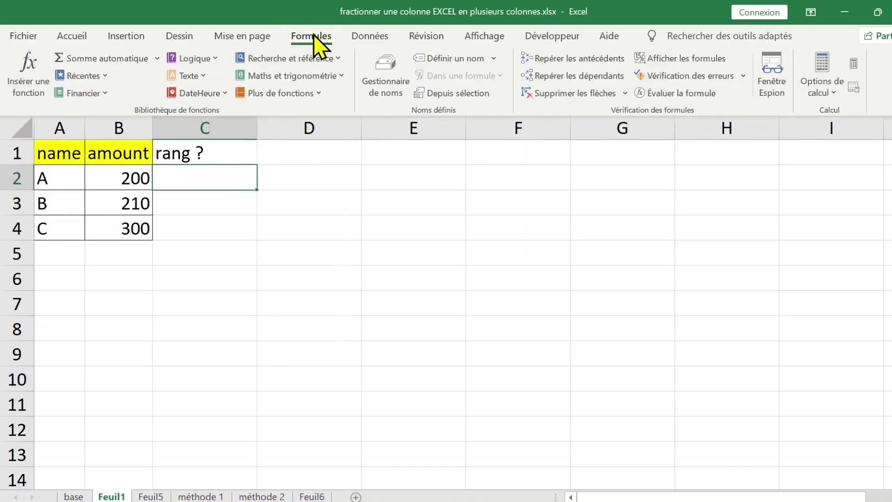
click(293, 76)
scroll(297, 279, down, 5)
click(294, 409)
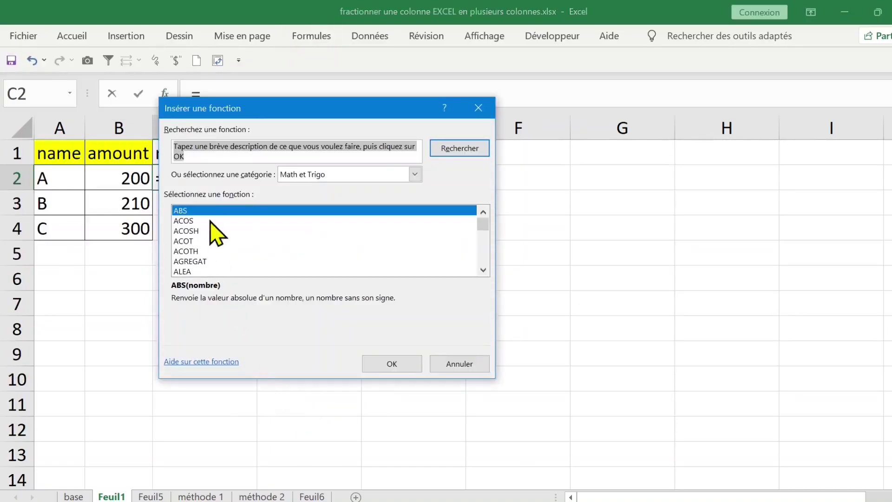
text(ra)
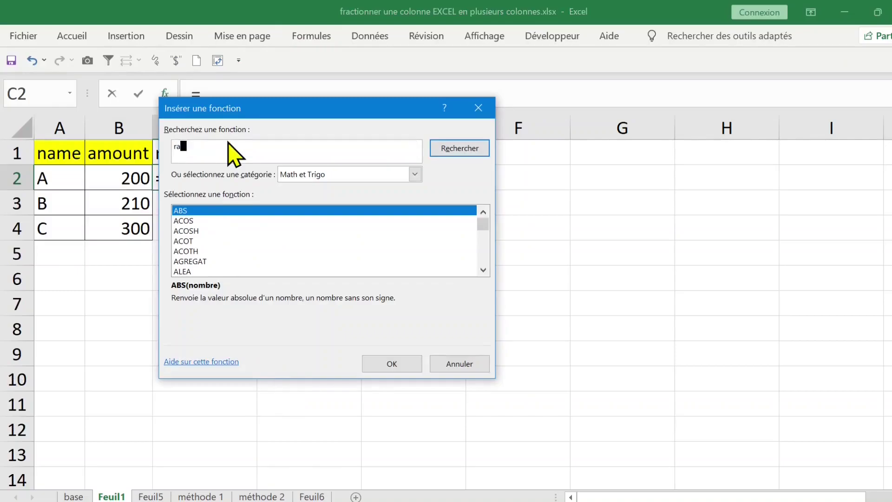
key(Return)
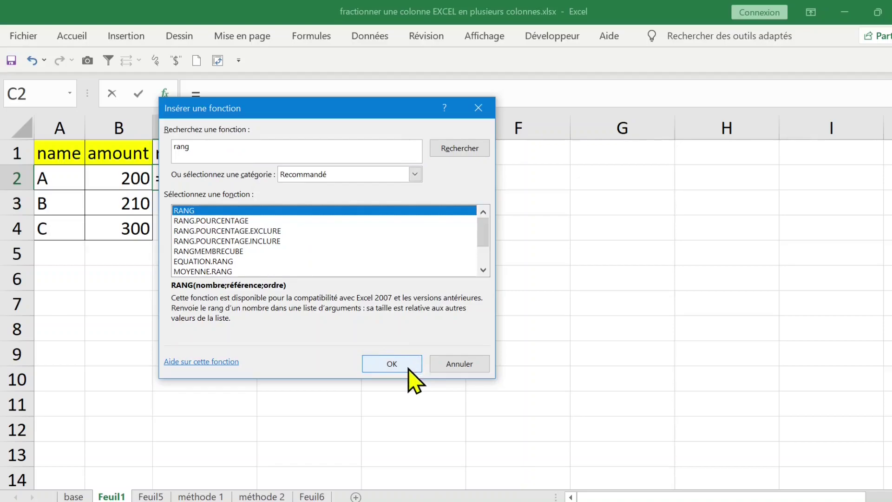
click(392, 364)
drag(298, 131, 534, 156)
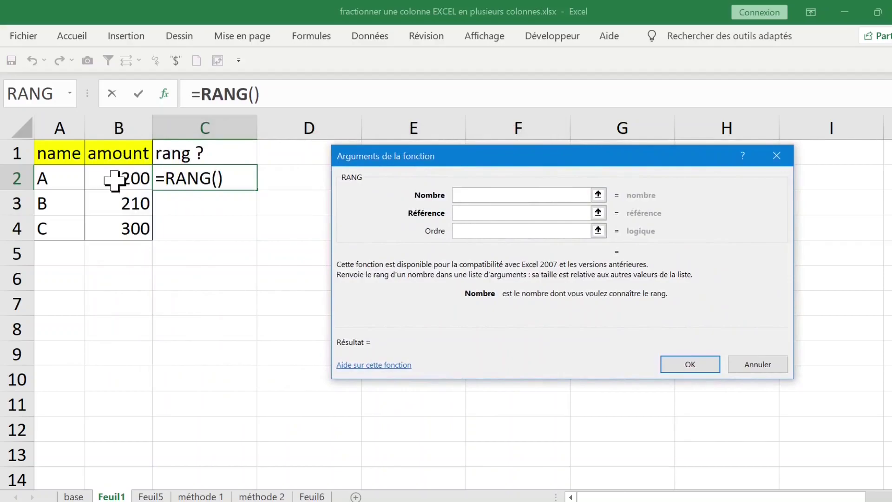
- Complete the RANG function in C2 with number B2, absolute reference $B$2:$B$4 and order 0
click(113, 178)
click(467, 216)
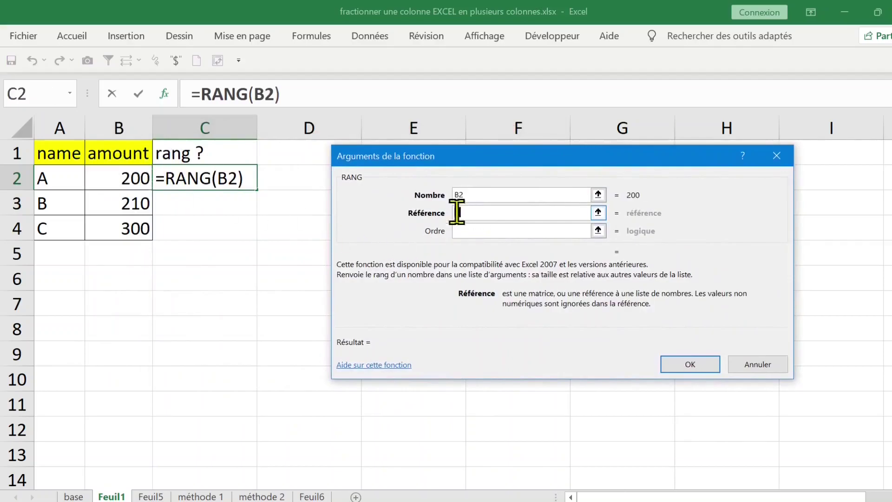
drag(120, 179, 115, 223)
key(F4)
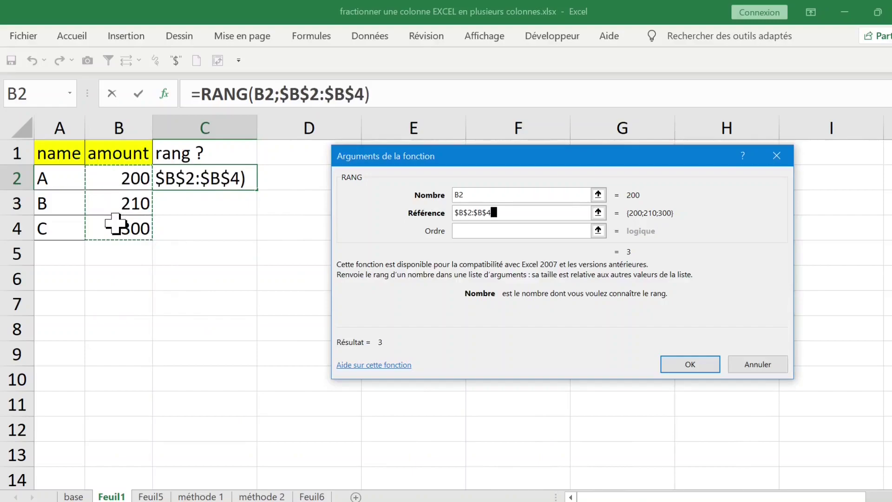
click(488, 231)
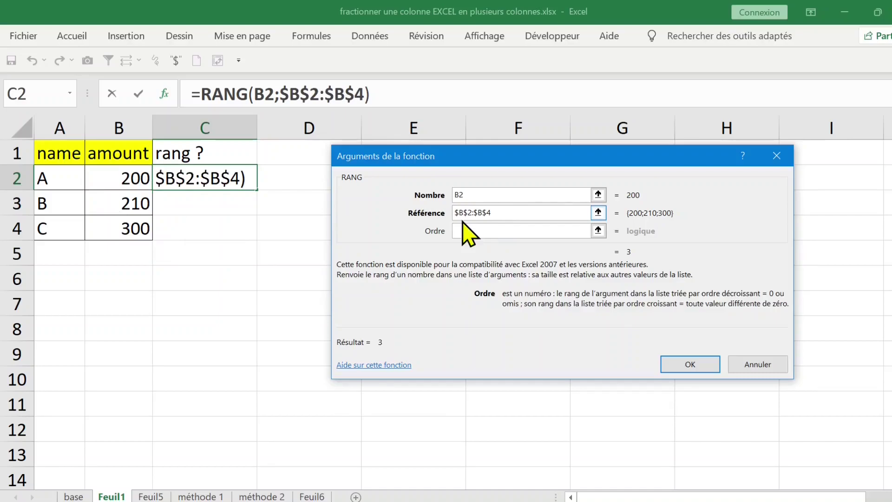
text(0)
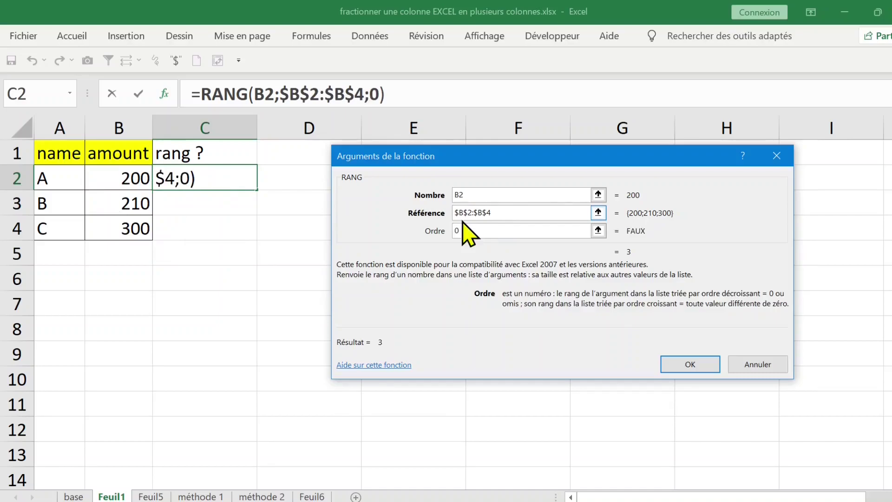
key(Return)
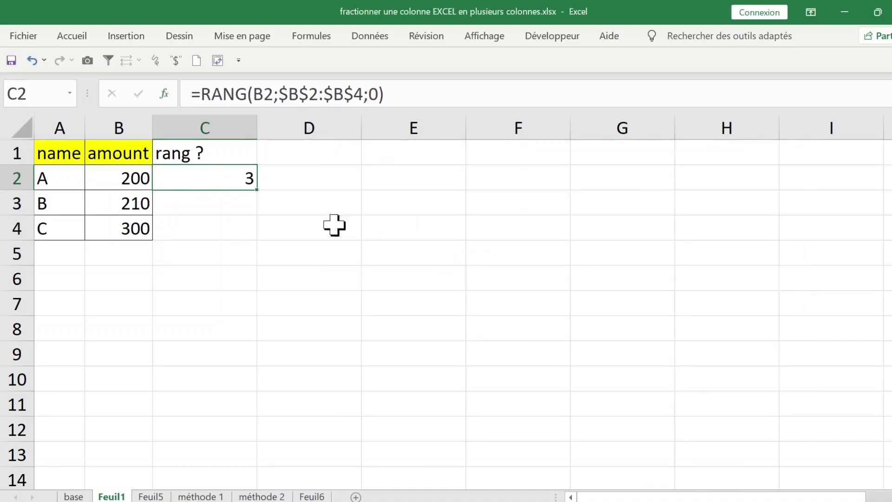
- Fill the rank formula from C2 down to C4 and check the ranks against the amounts
double_click(260, 193)
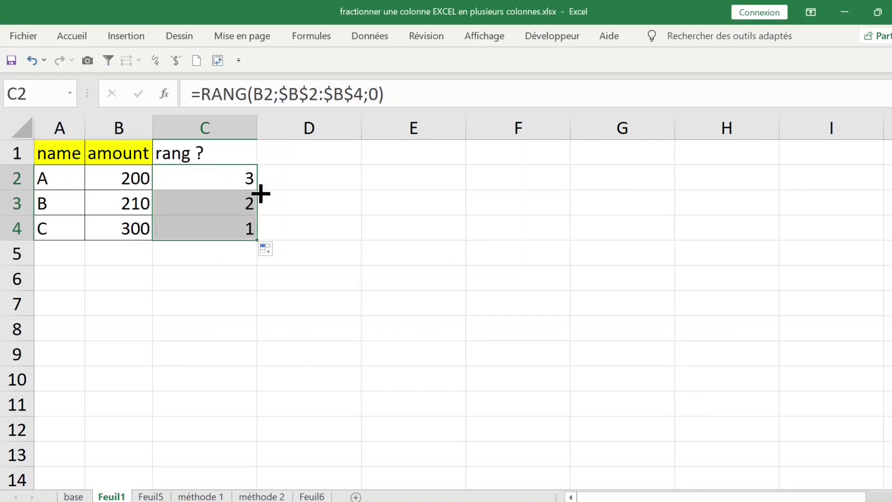
click(215, 224)
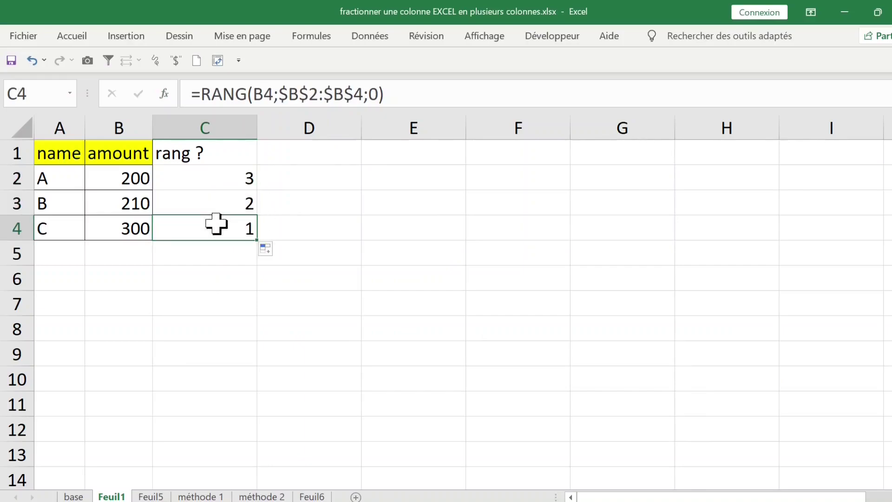
click(125, 251)
click(215, 243)
click(227, 177)
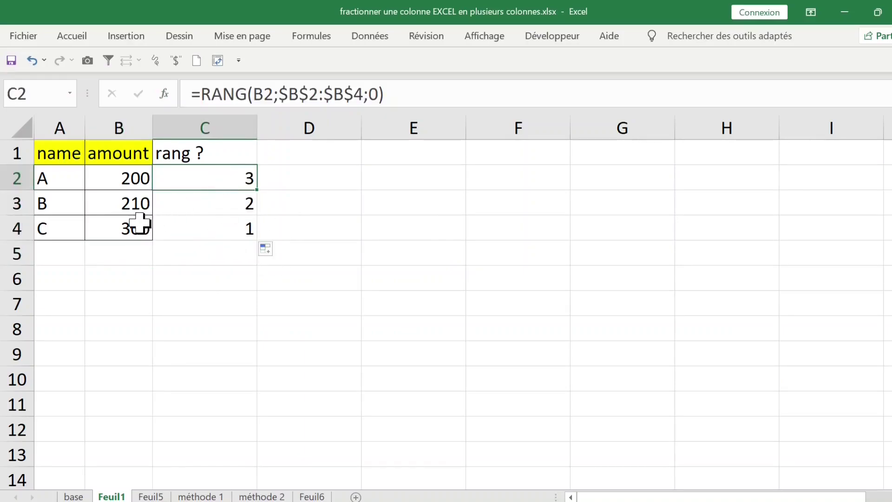
click(148, 225)
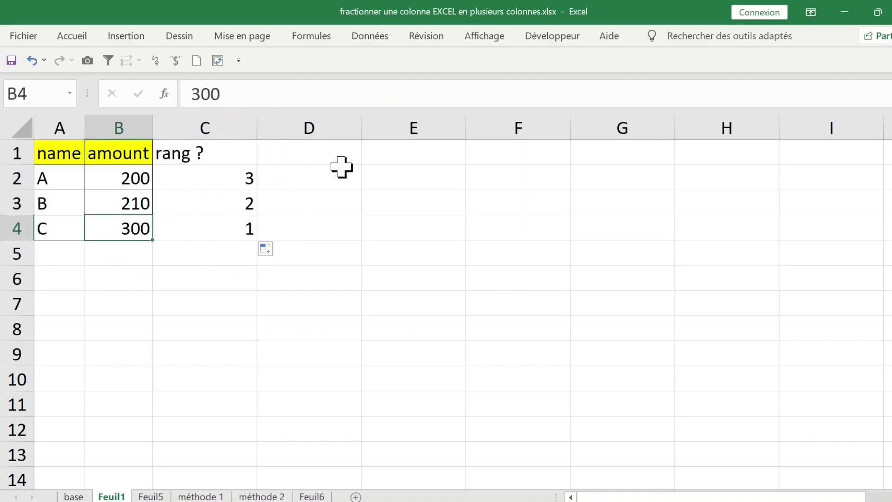
- Enter "et si les mêmes valeurs exisitent dans ce tableau ?" in D1 and "solution" in D2
click(342, 168)
click(340, 155)
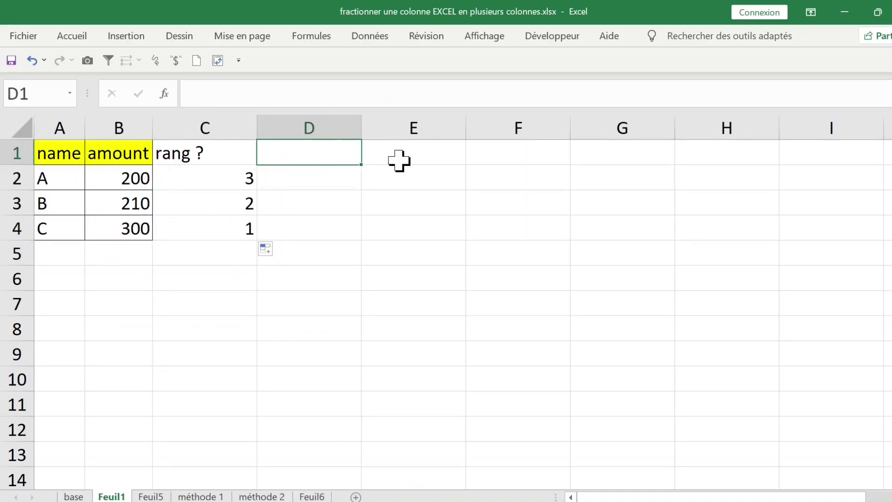
text(et si )
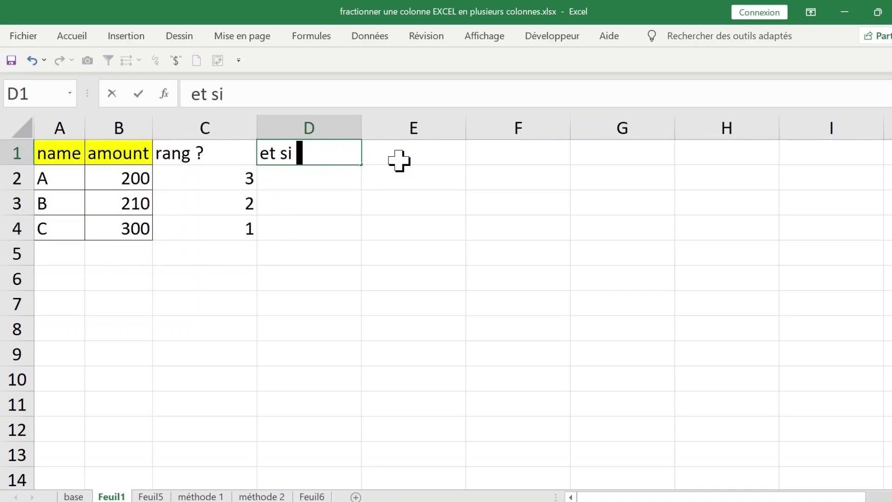
text(les m)
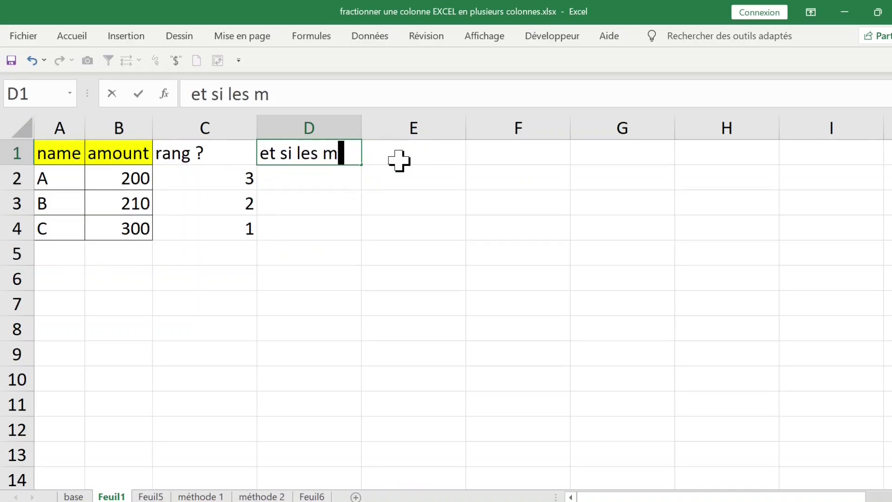
text(êmes )
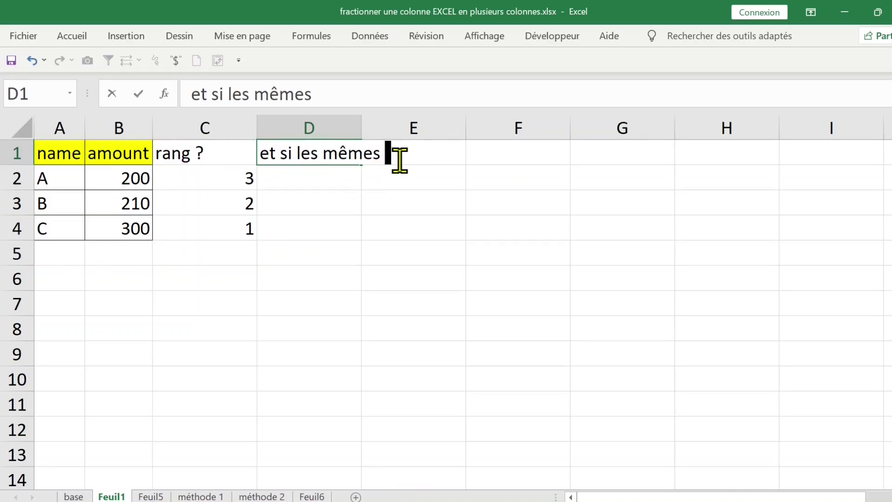
text( valeu)
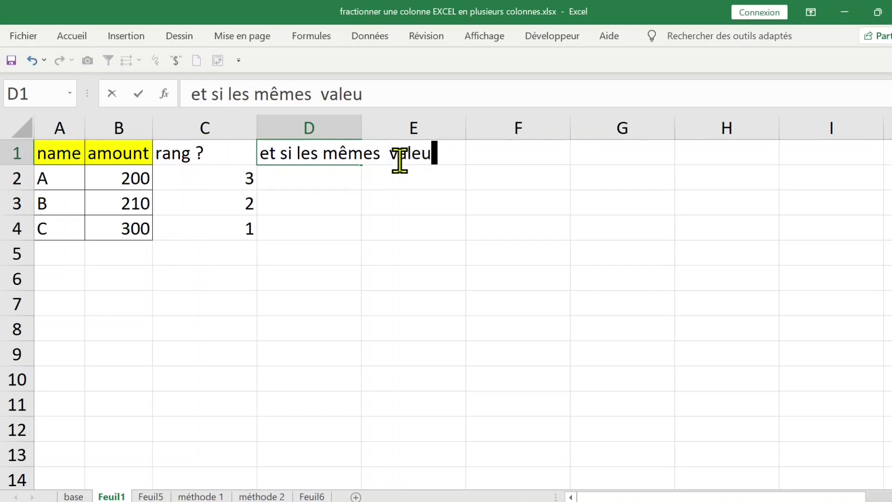
text(rs)
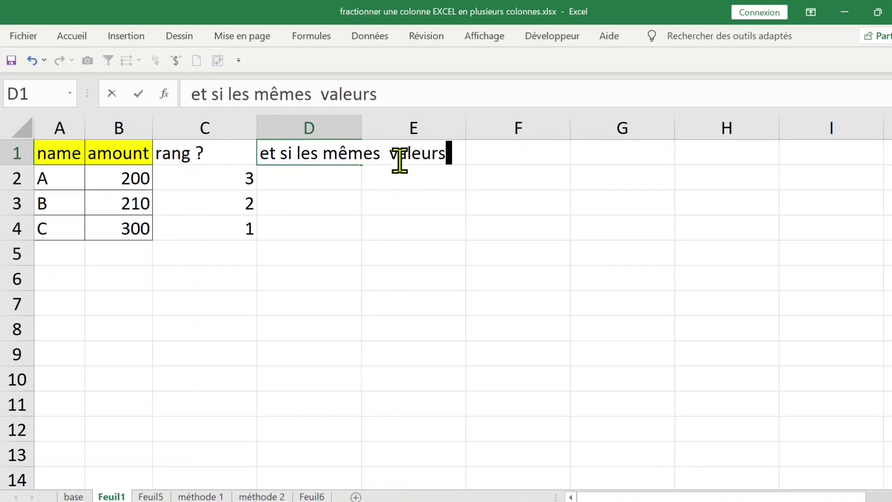
text( exisite)
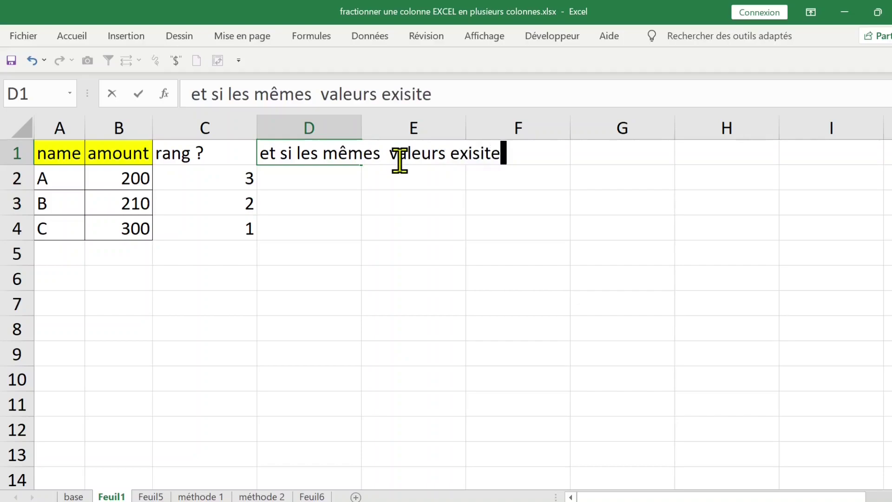
text(nt dans )
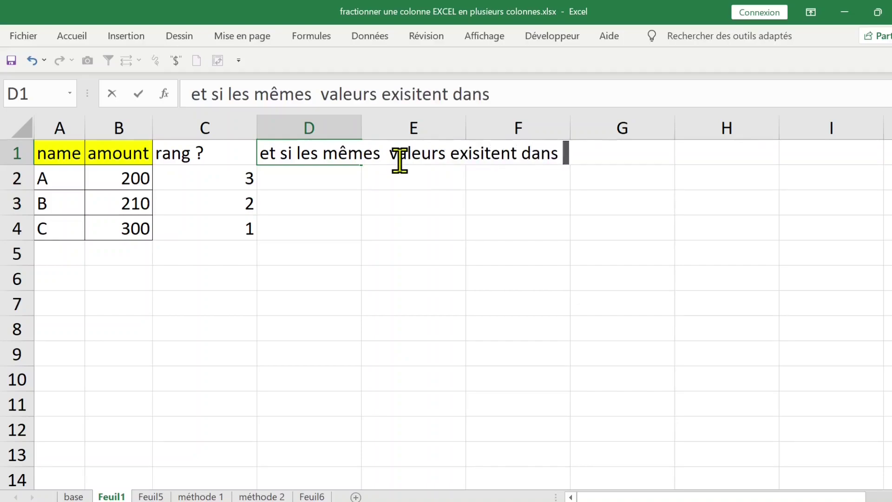
text(ce tableau)
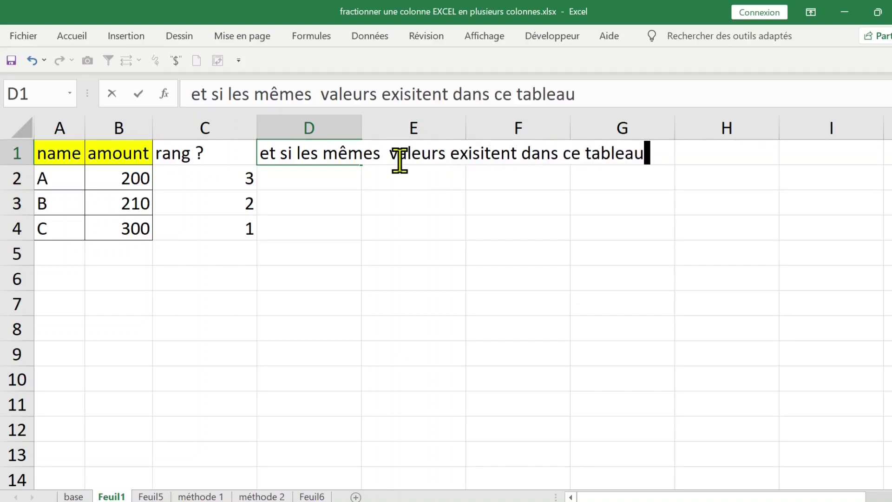
text( ?)
key(Return)
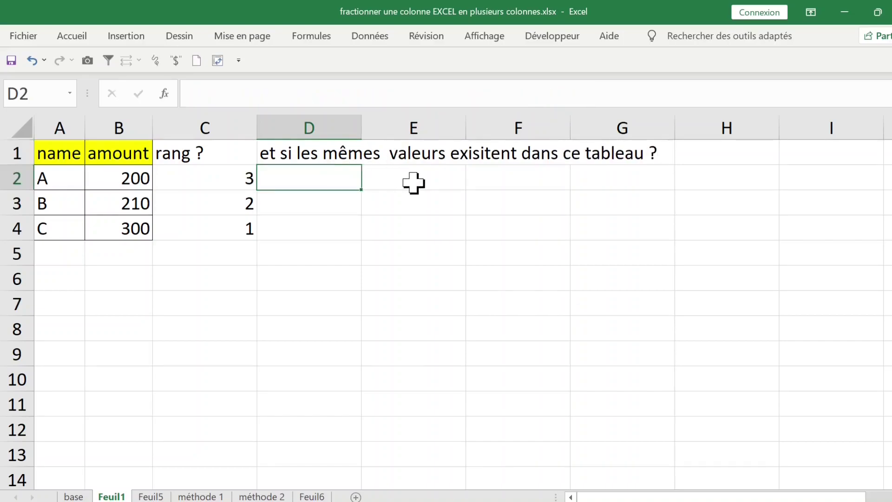
text(solution)
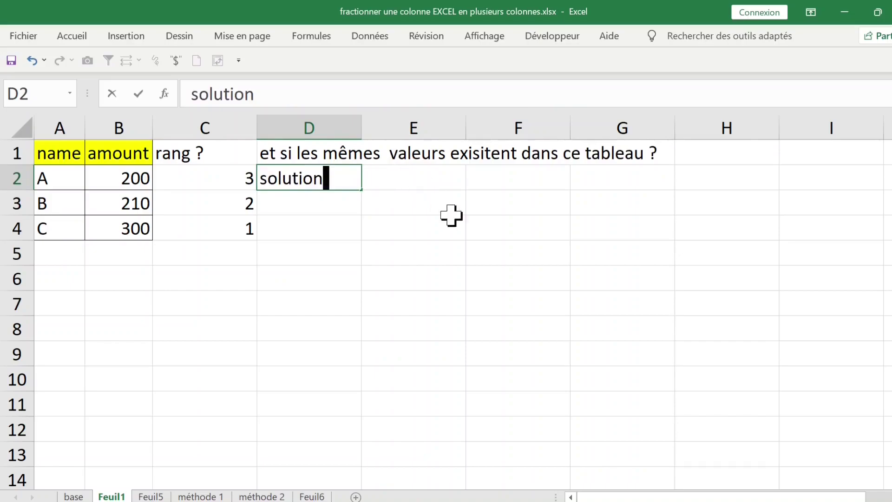
click(448, 214)
- Copy the name and amount table A1:B4 to F2, and fit column C's width to its content
drag(60, 154, 131, 224)
key(ctrl+c)
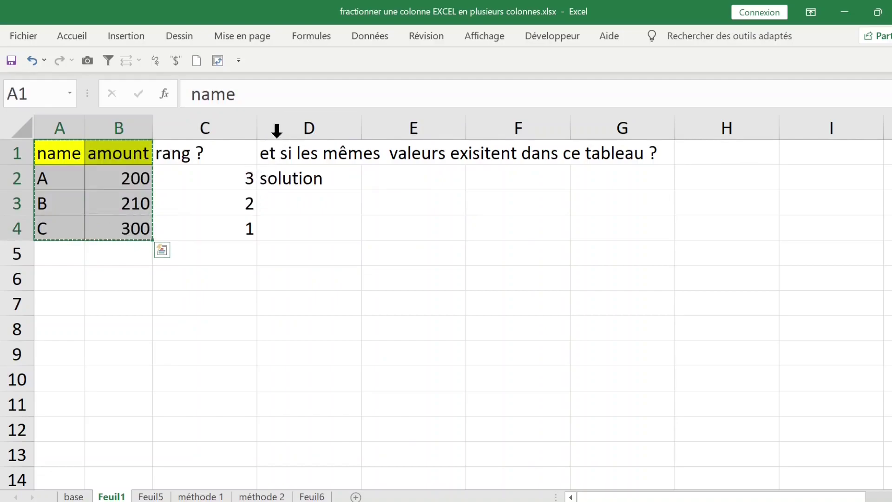
double_click(259, 126)
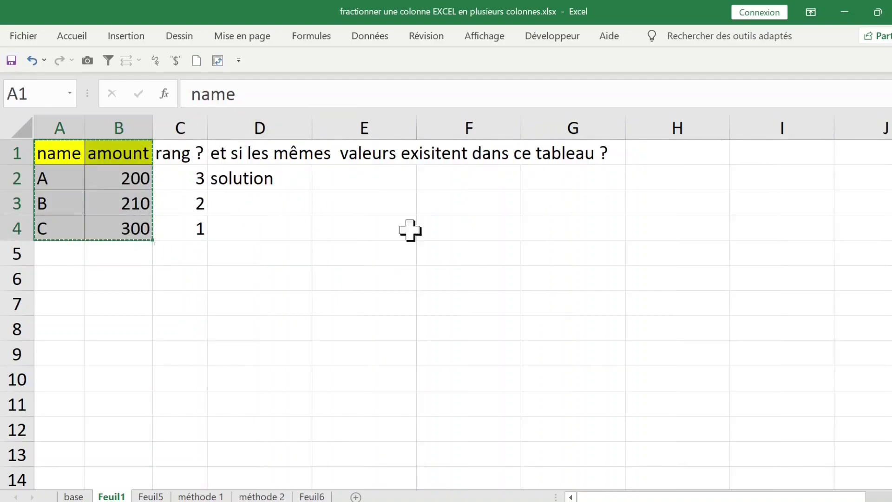
click(453, 173)
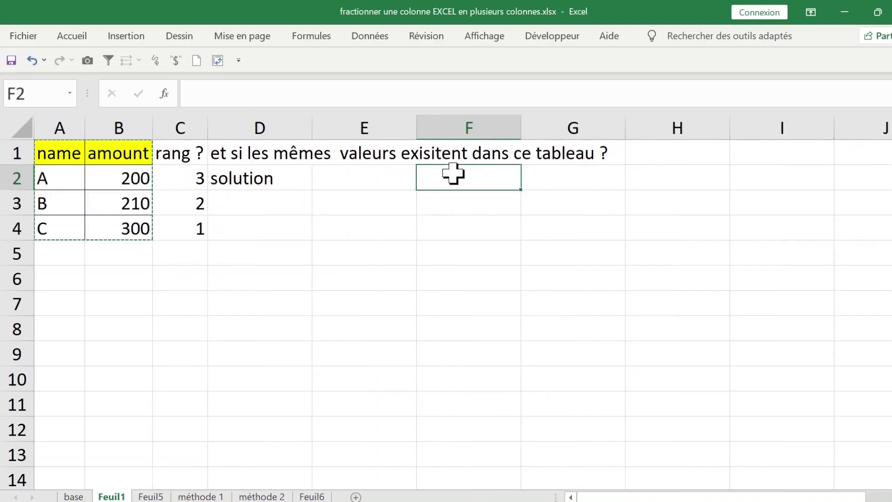
key(ctrl+v)
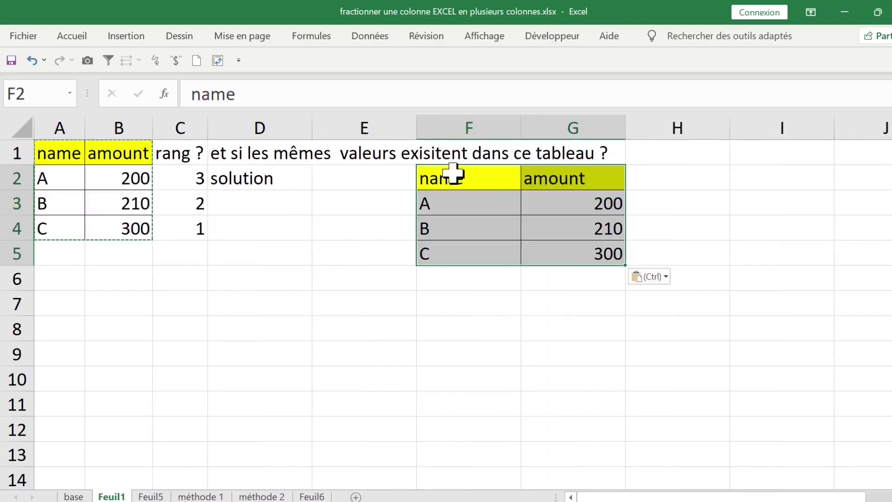
- Replace the amounts in G3:G5 of the copied table with 45, 49 and 45
click(582, 205)
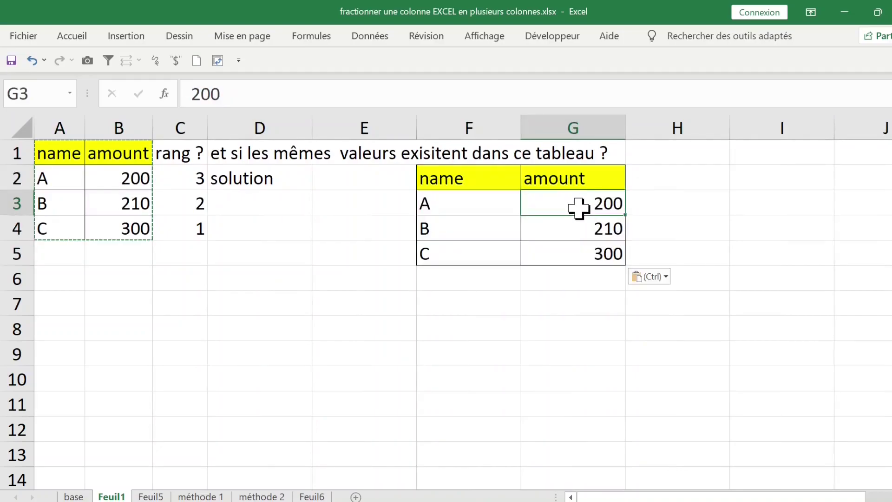
text(45)
key(Return)
text(49)
key(Return)
text(45)
key(ctrl+Return)
- Add the header "rang" in H2 beside the copied table
click(674, 197)
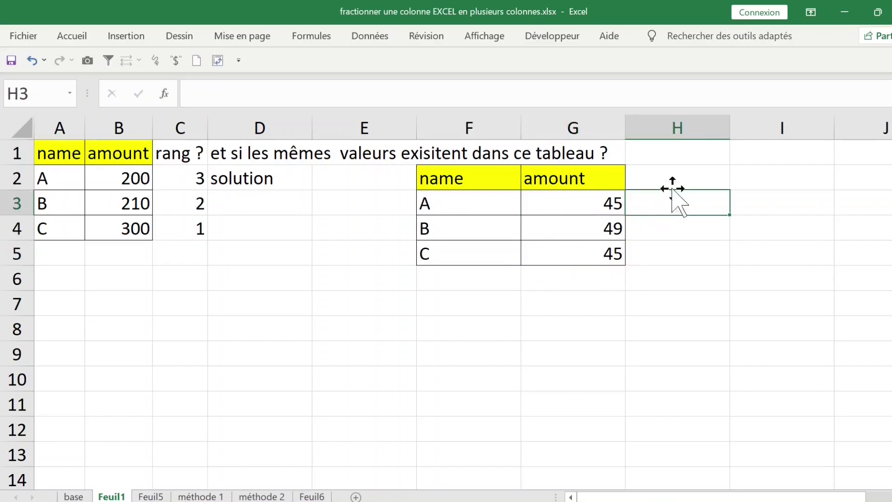
click(674, 175)
text(rang)
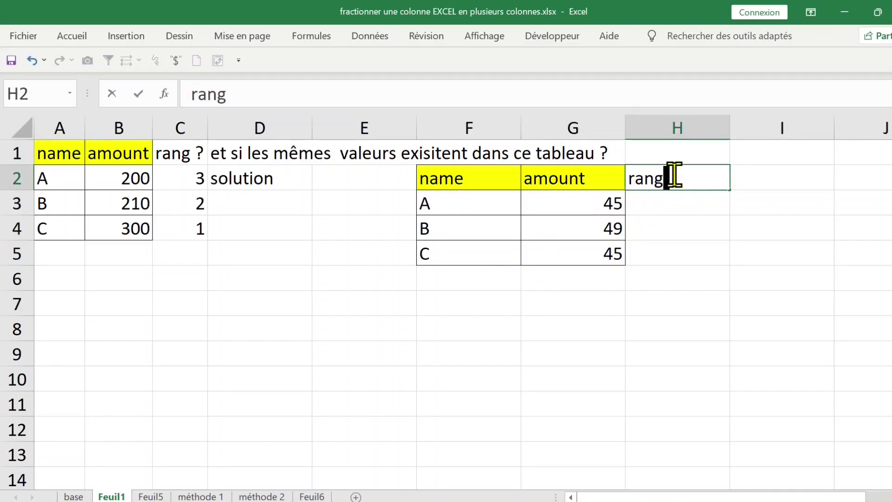
key(Return)
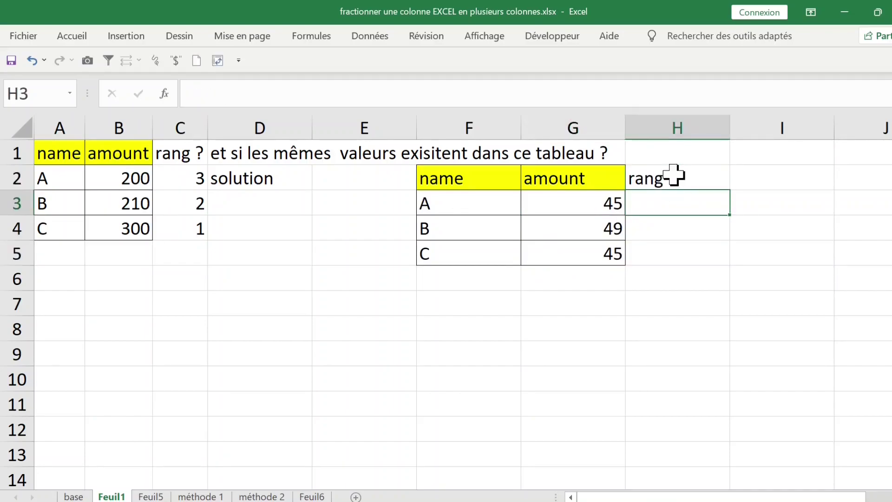
- Enter =RANG(G3;$G$3:$G$5;0) in H3 and fill the formula down to H5
text(=rang)
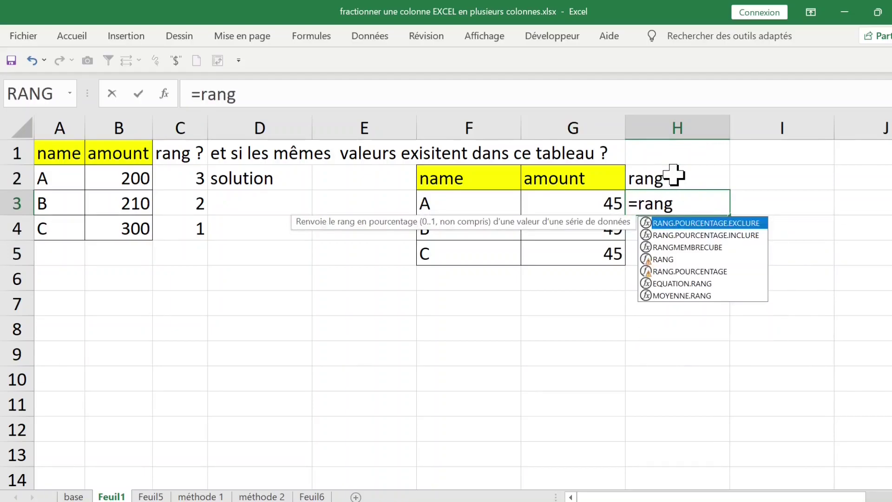
text(()
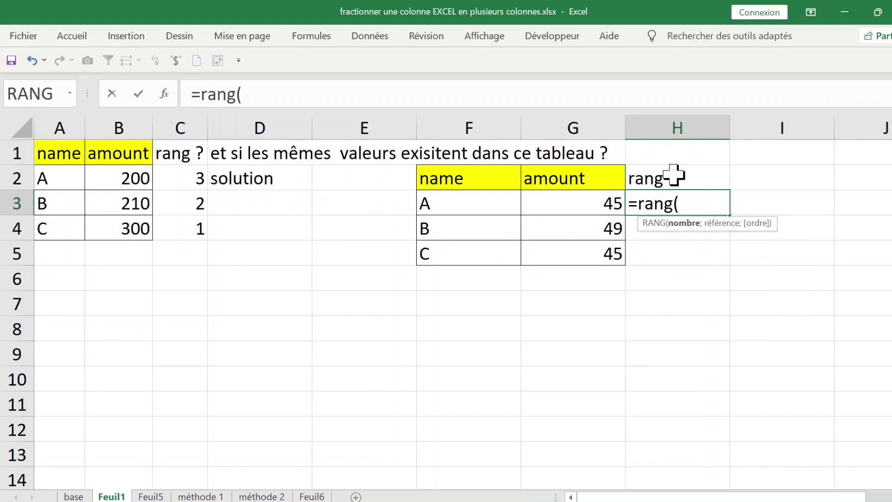
click(590, 208)
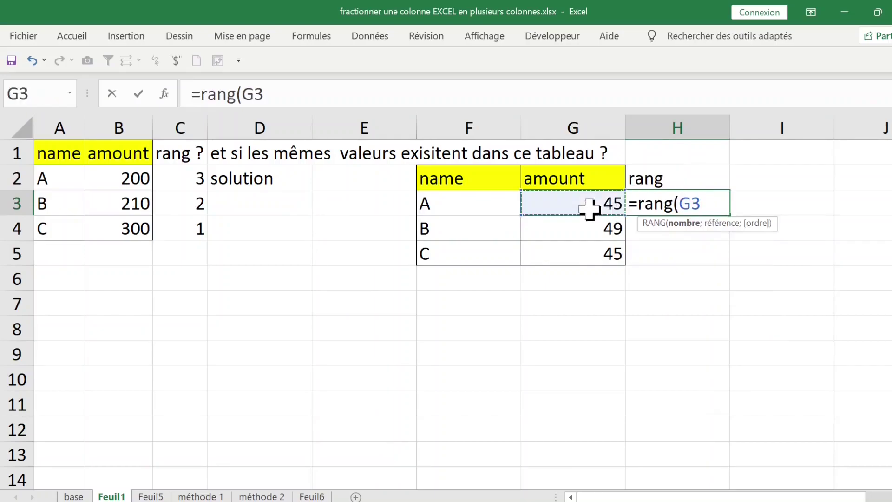
text(;)
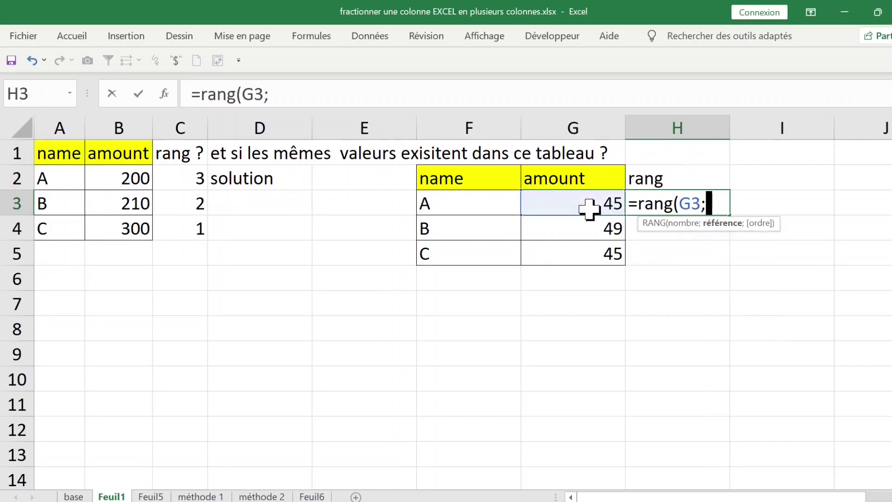
drag(587, 204, 587, 249)
key(F4)
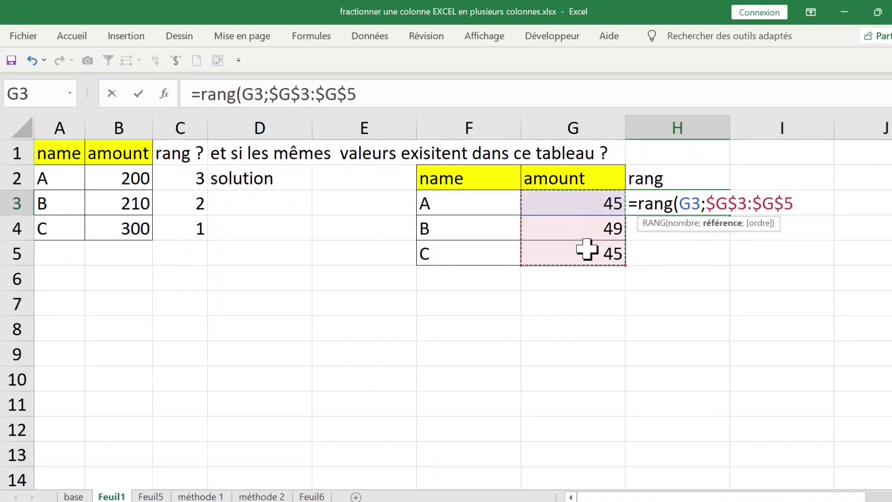
text(;0)
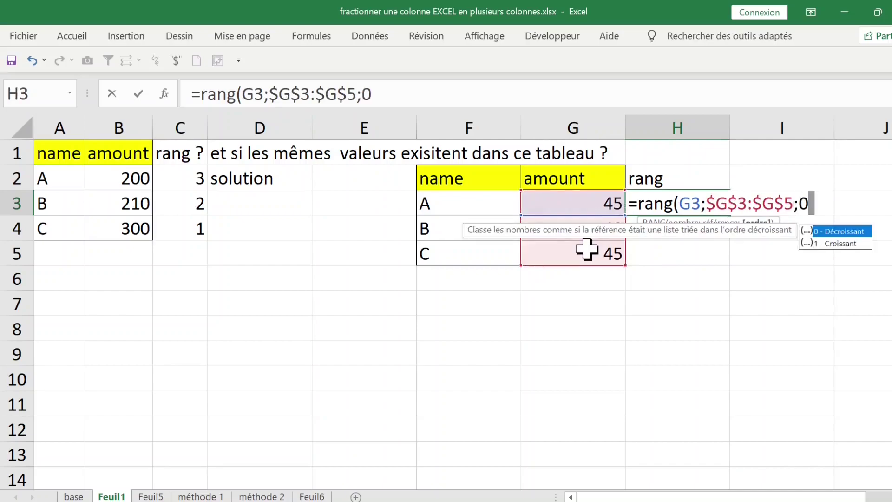
key(Return)
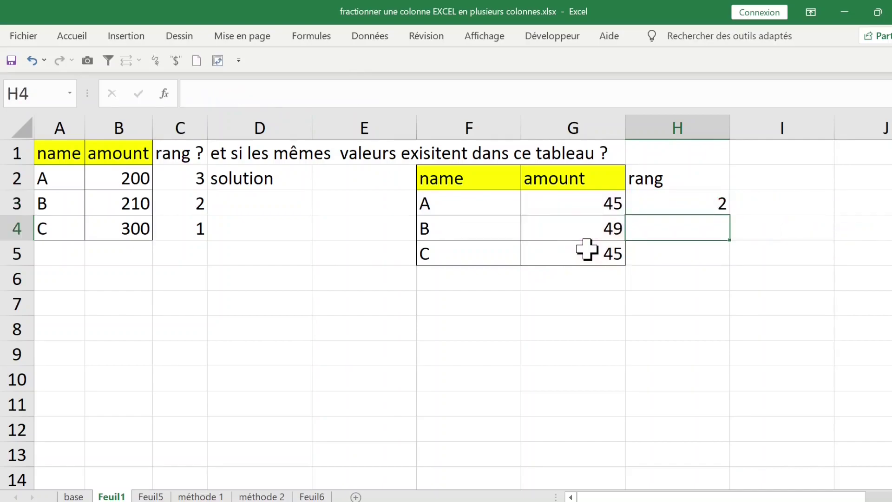
click(681, 205)
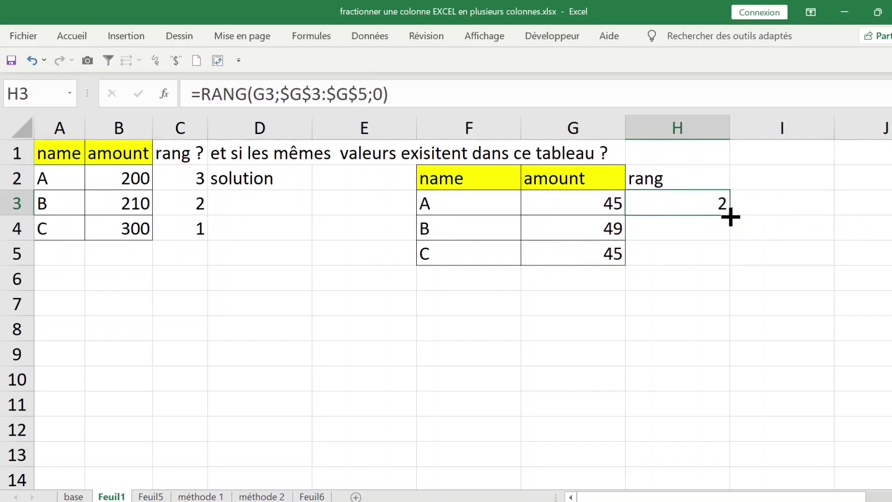
double_click(729, 215)
- Shade the duplicate amounts and their ranks, G3:H3 and G5:H5, with a light blue fill
click(700, 202)
click(697, 253)
click(690, 208)
drag(573, 202, 683, 203)
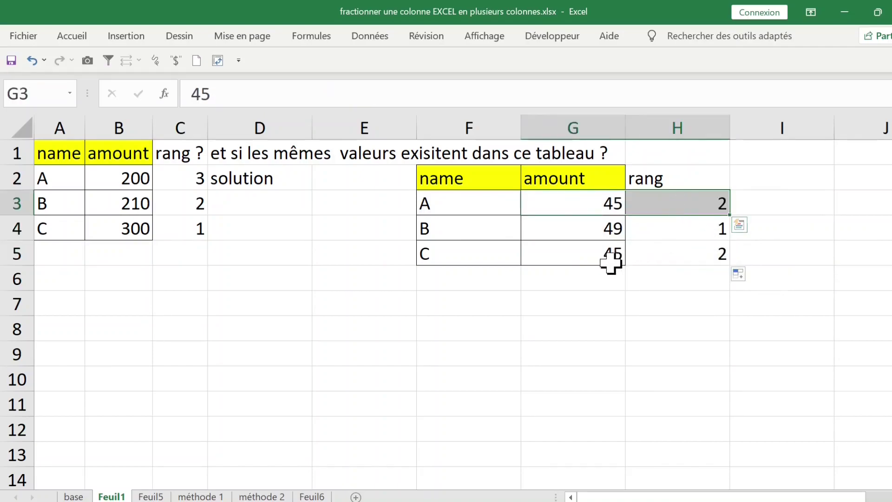
drag(604, 260, 693, 263)
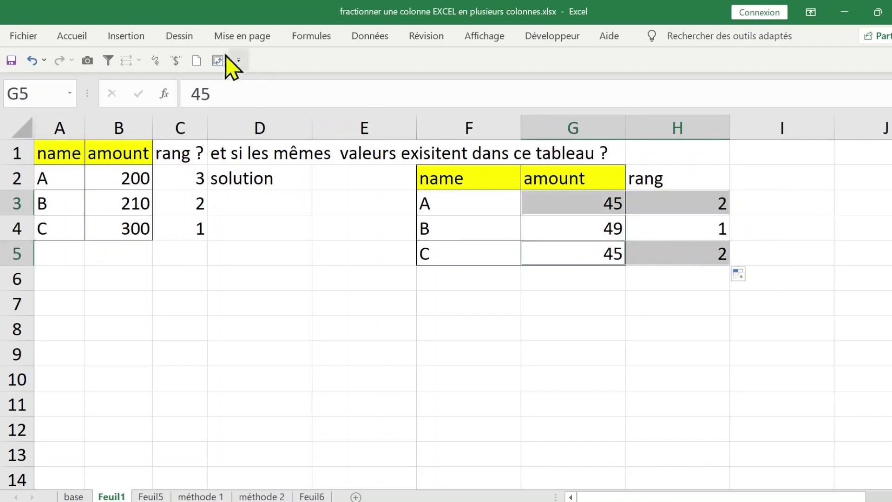
click(69, 38)
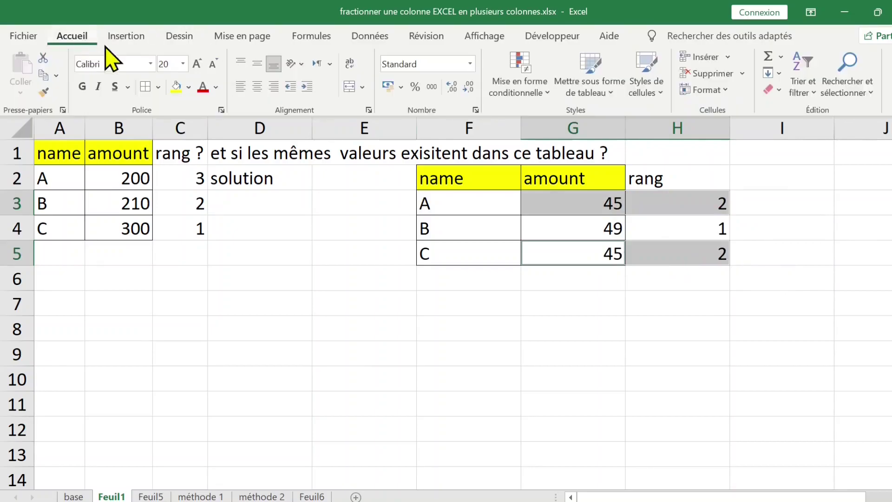
click(188, 87)
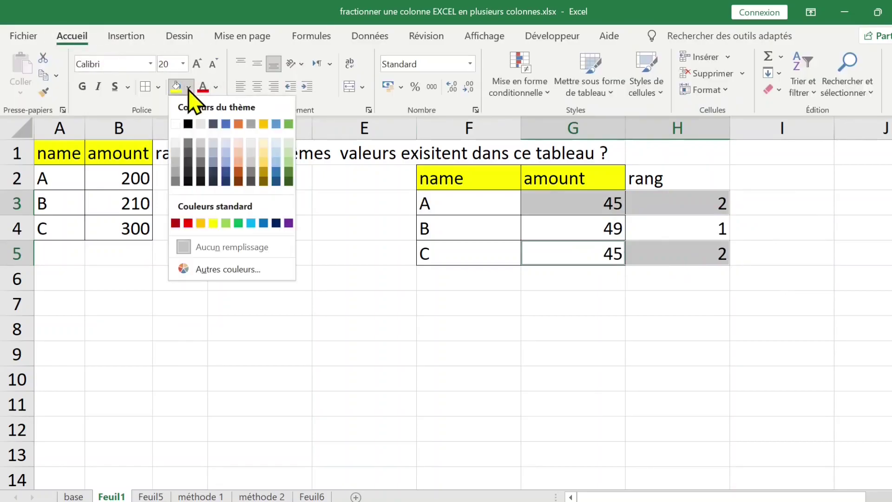
click(228, 152)
click(692, 201)
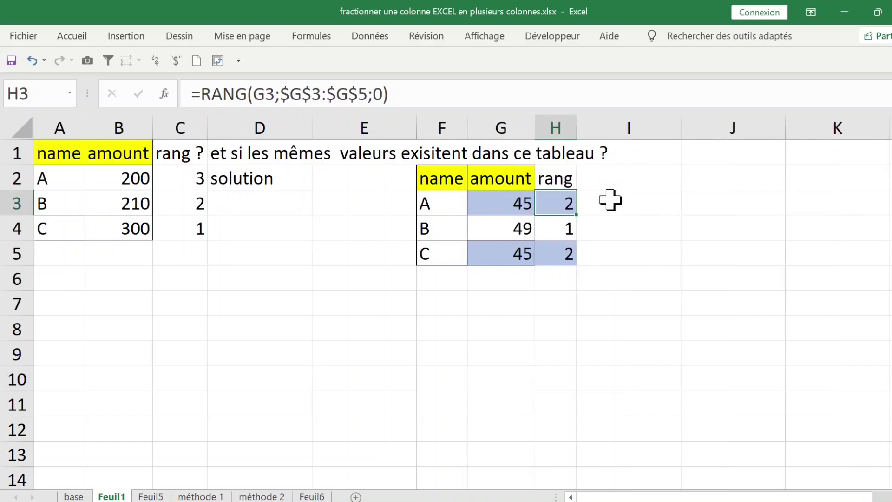
- Add the header "rang solution ?????" in I2 beside the rang column
click(611, 199)
click(615, 184)
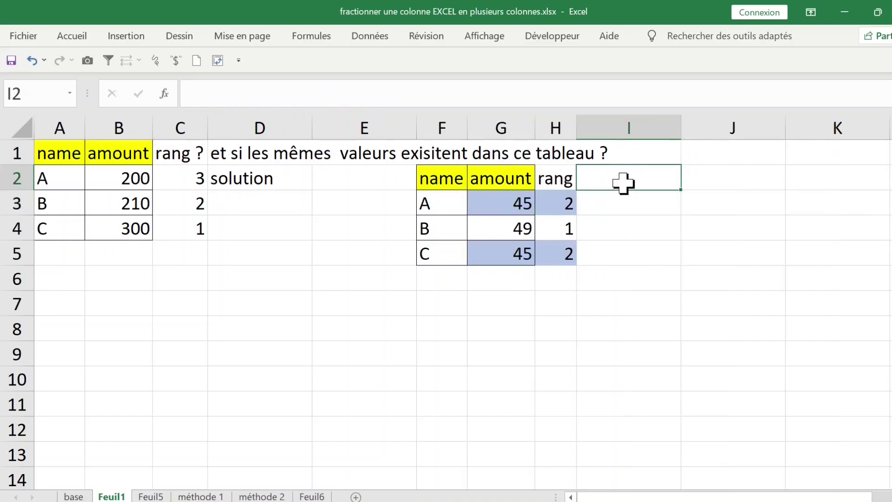
text(rang solution ?????)
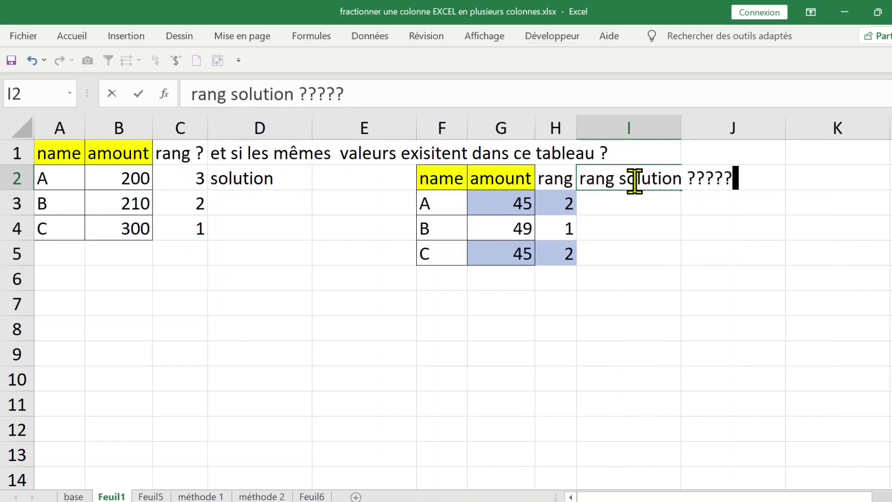
key(Right)
key(Right)
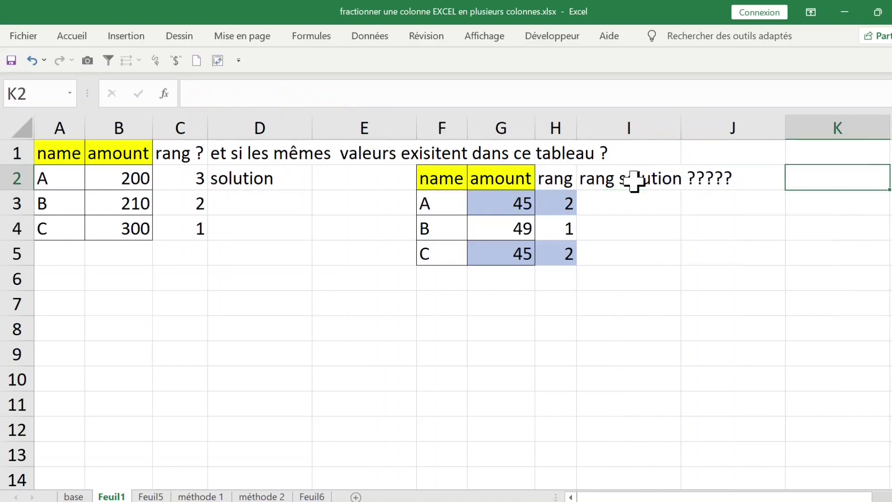
- Write the note "on ajoute une colonne supplémentaire" in K2
text(on )
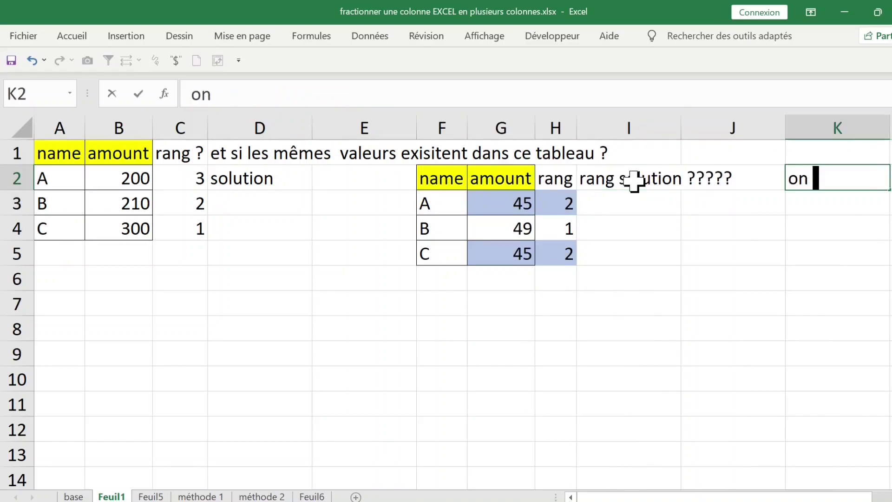
text(ajoute une colonne supplémentair)
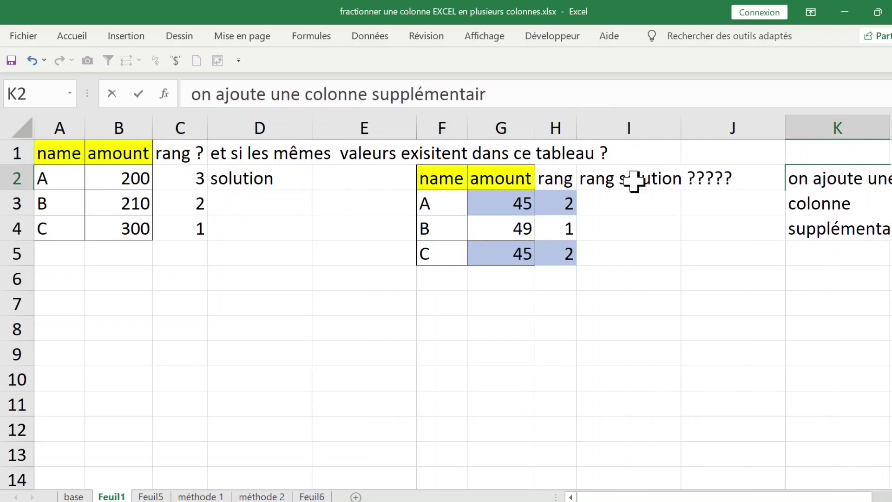
key(Return)
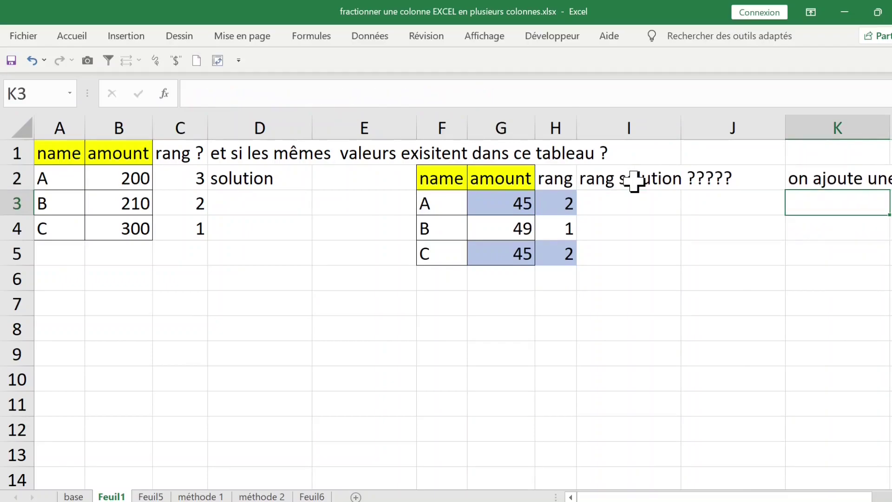
- Format the empty cells I3:I5 with a black fill and white font colour
click(890, 497)
click(891, 498)
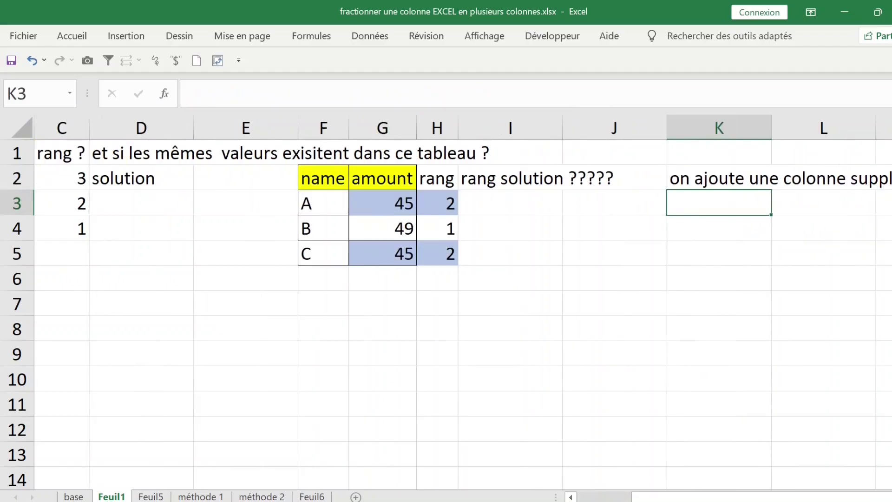
click(890, 498)
click(891, 498)
click(891, 497)
drag(840, 497, 809, 497)
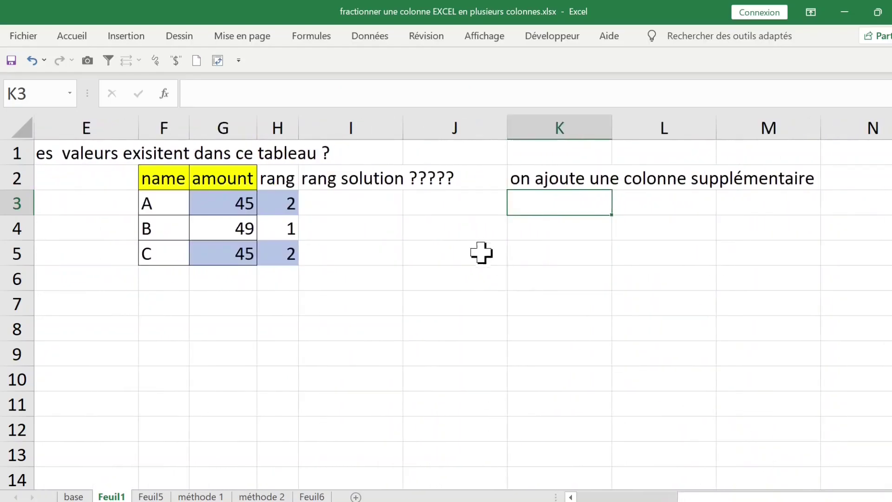
drag(355, 203, 356, 253)
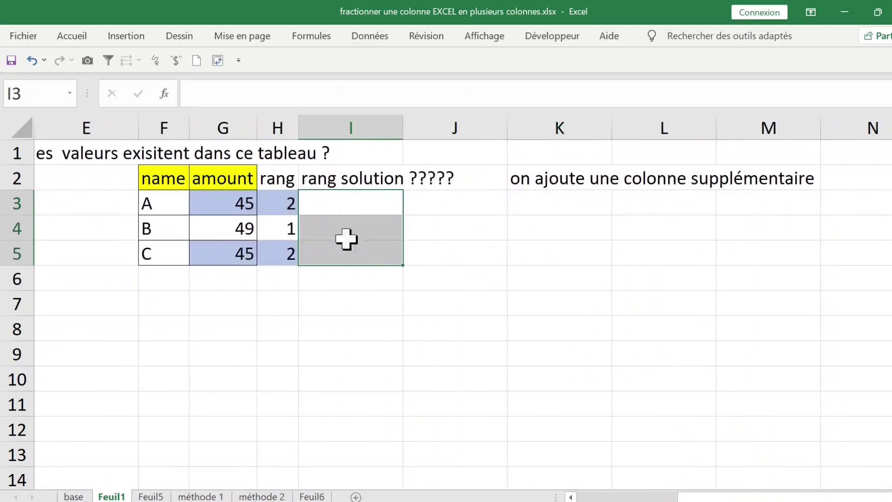
click(74, 35)
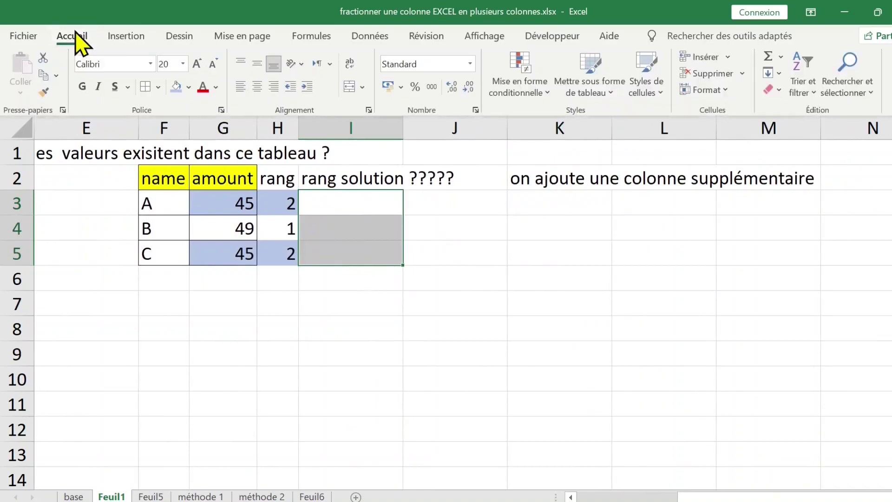
click(188, 87)
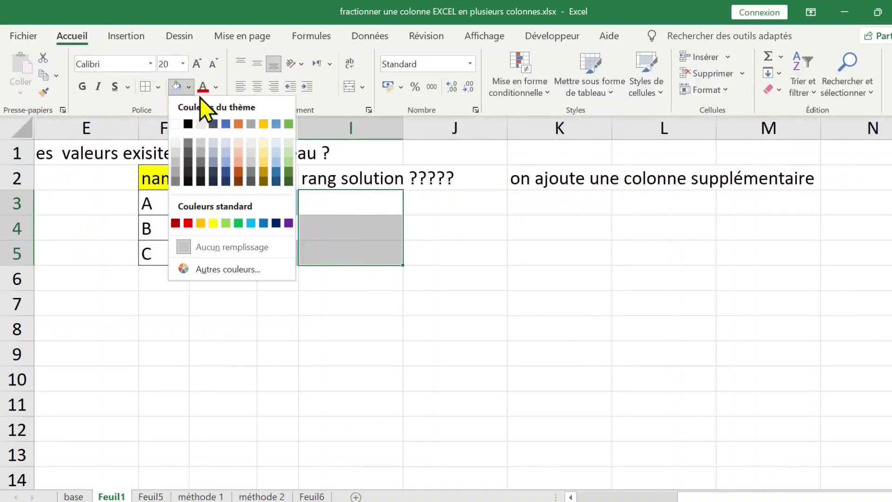
click(188, 124)
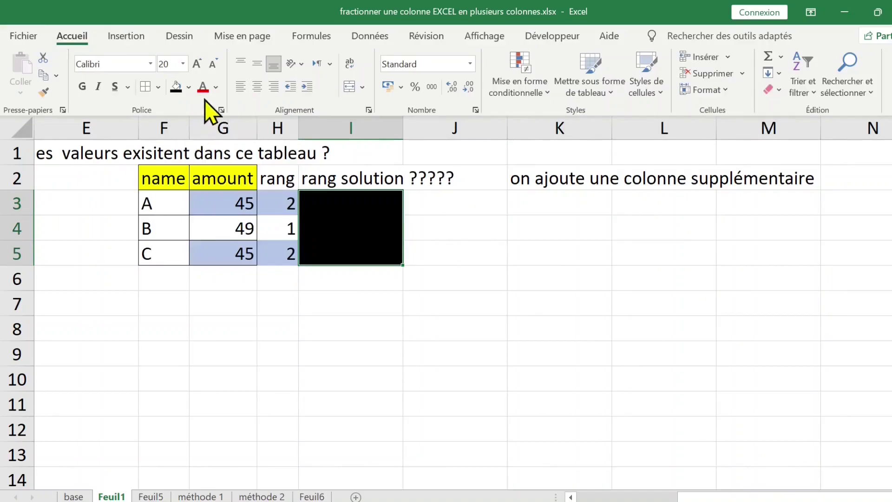
click(215, 87)
click(203, 146)
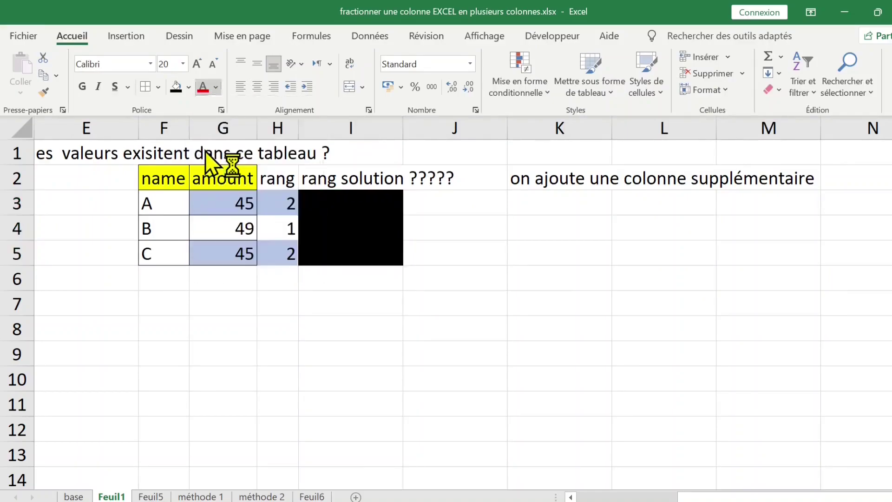
key(ctrl+F1)
click(486, 221)
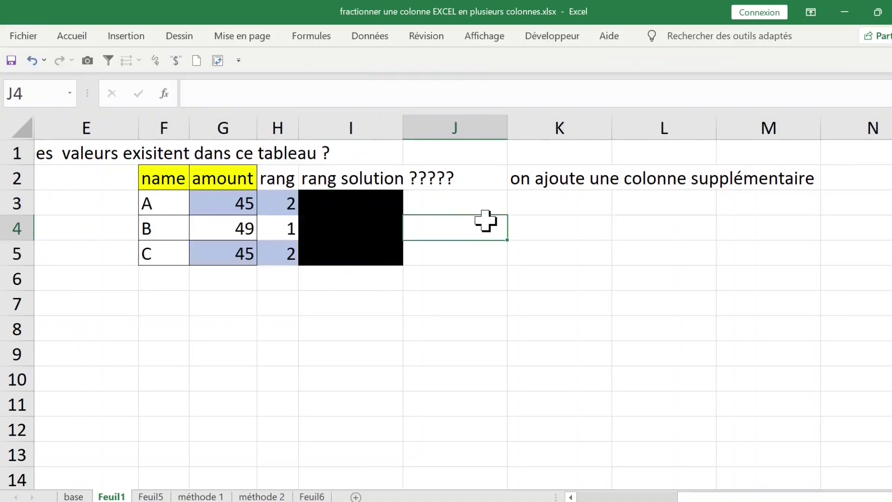
- Enter =G3+LIGNE() in I3 and fill the formula down to I5
click(354, 206)
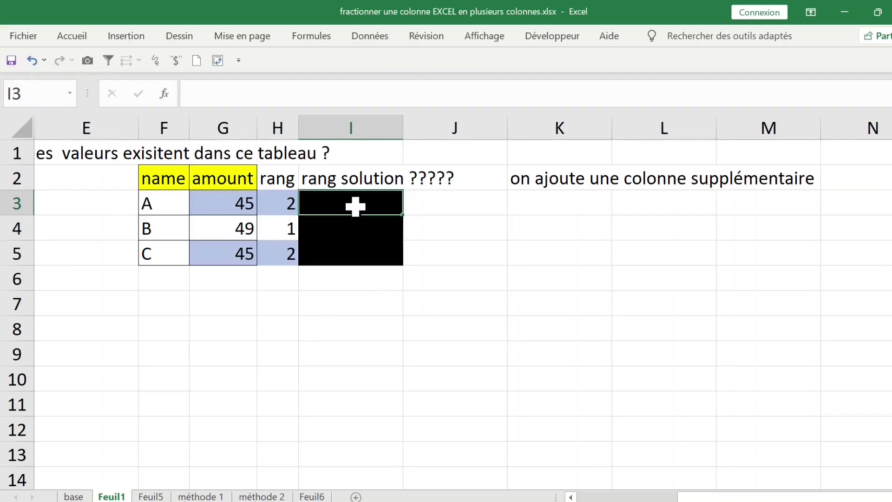
text(=)
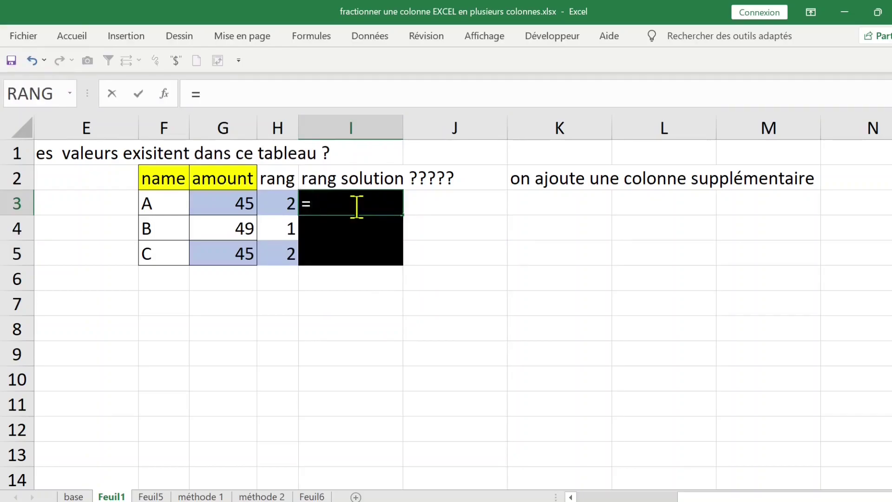
click(233, 203)
text(+ligne())
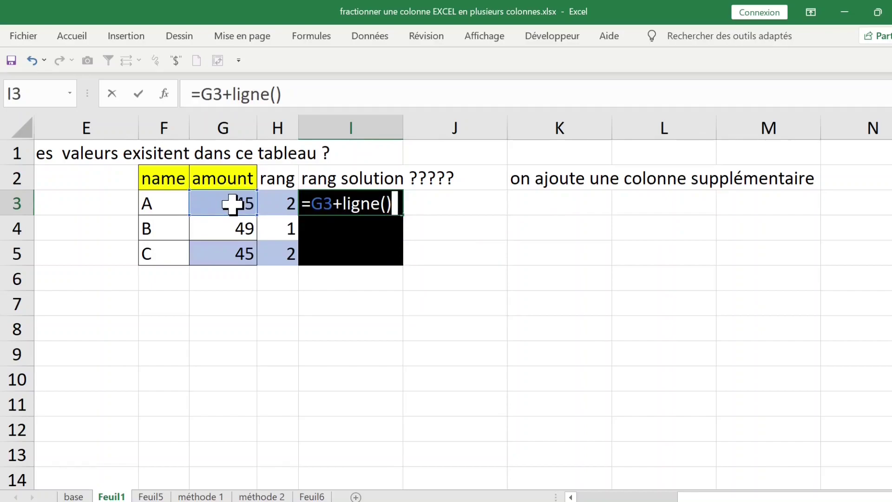
key(Return)
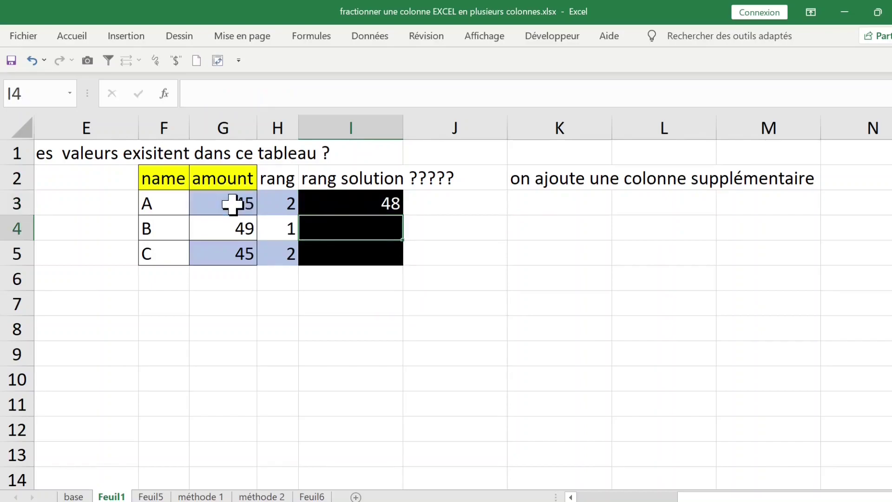
click(379, 200)
double_click(403, 216)
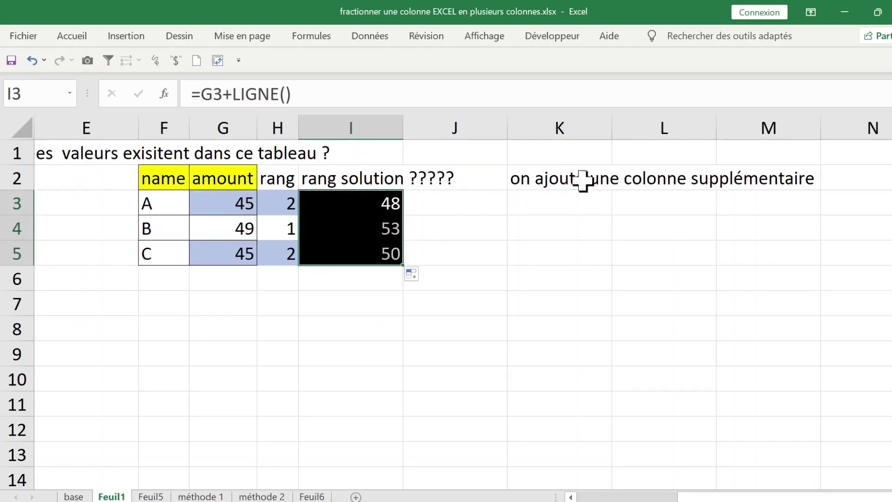
- Write the note "puis on compare ses valeurs" in K3, below the existing note about the extra column
click(546, 179)
click(569, 199)
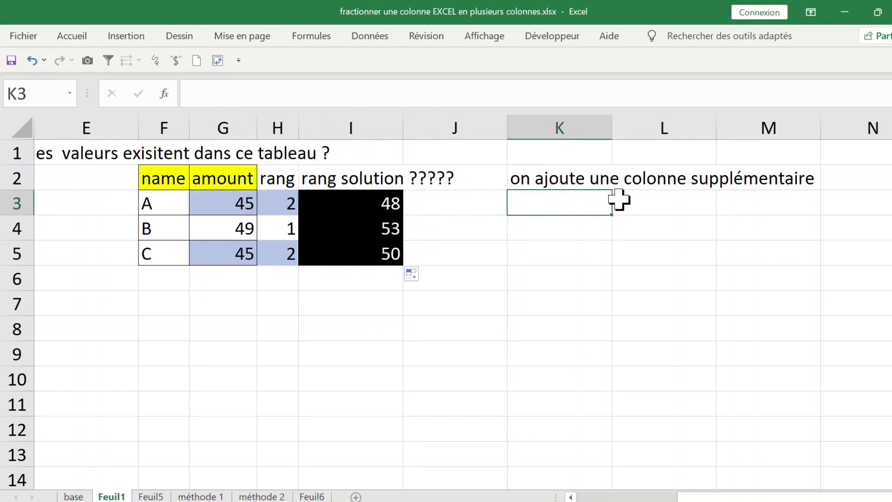
text(puis on c)
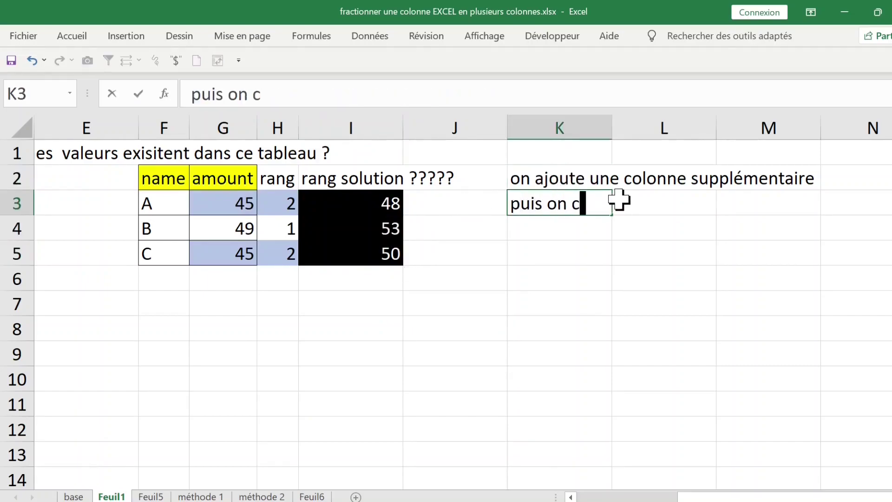
text(ompare )
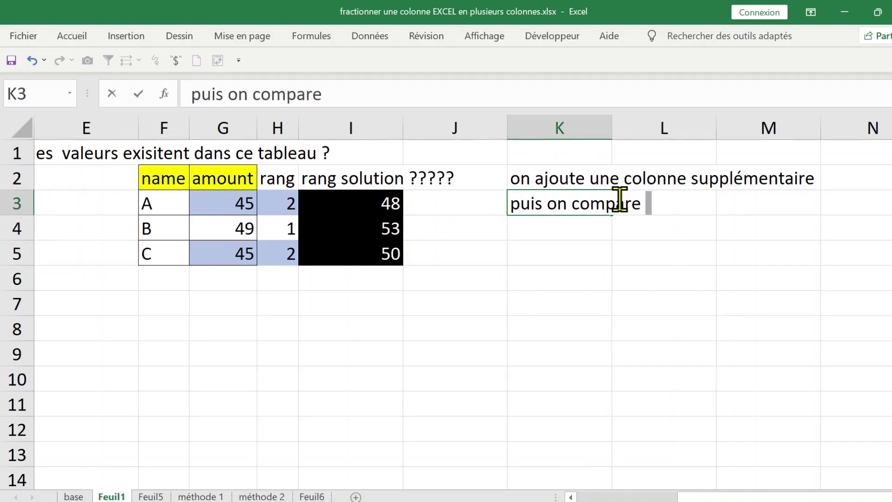
text(ces val)
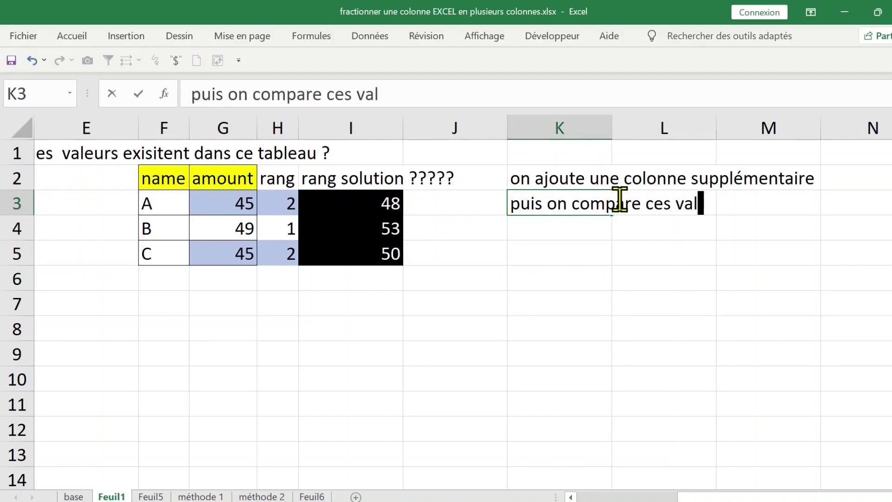
text(eurs)
key(BackSpace)
key(BackSpace)
key(BackSpace)
key(BackSpace)
key(BackSpace)
key(BackSpace)
key(BackSpace)
key(BackSpace)
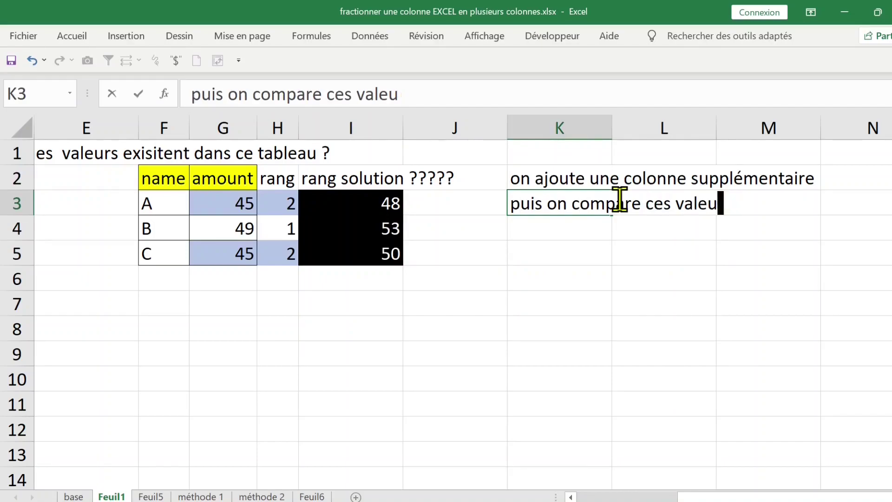
key(BackSpace)
text(ses valeur)
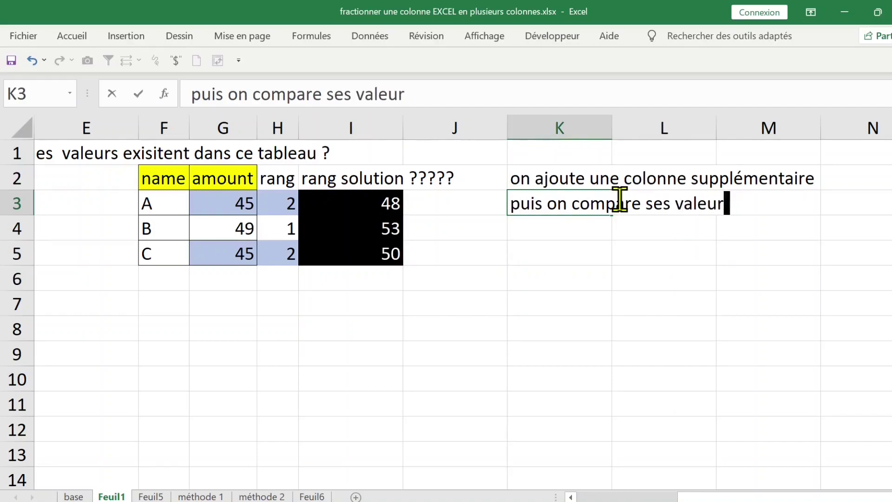
text(s)
click(537, 245)
- Enter =RANG(I3;$I$3:$I$5) in J3 and fill the formula down to J5
click(434, 200)
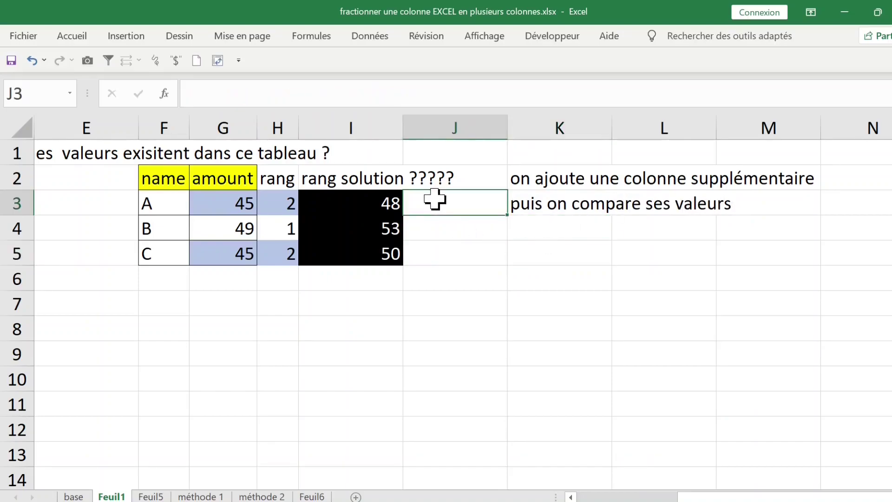
double_click(435, 200)
text(=ra)
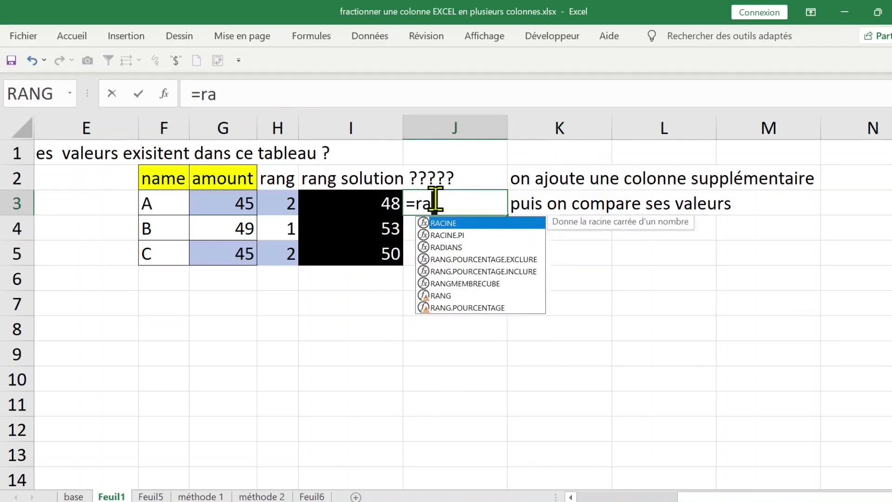
text(ng()
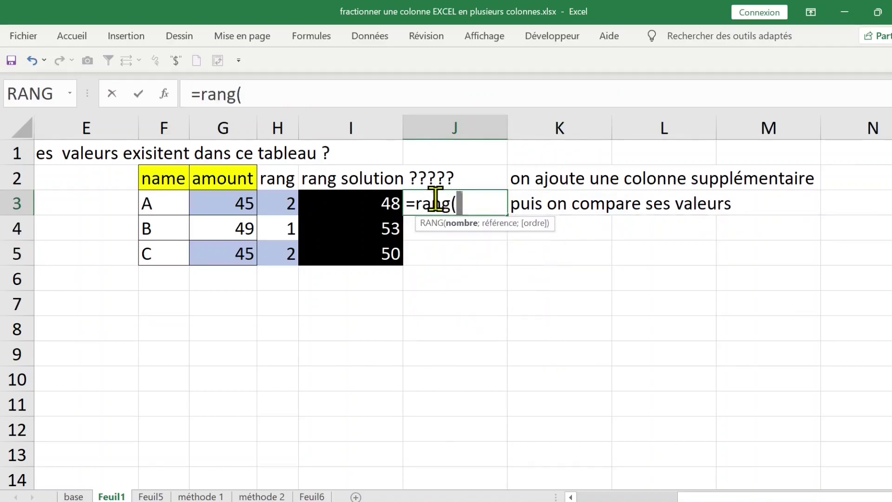
click(336, 201)
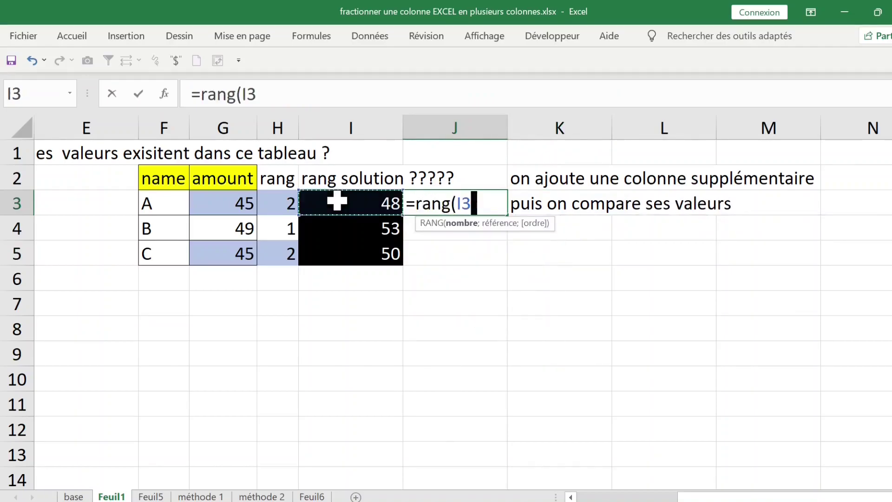
text(;)
drag(337, 201, 346, 251)
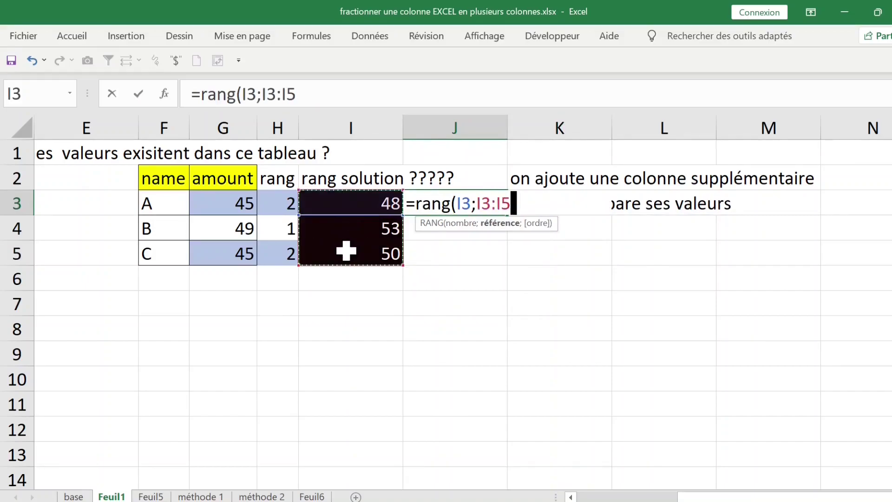
key(F4)
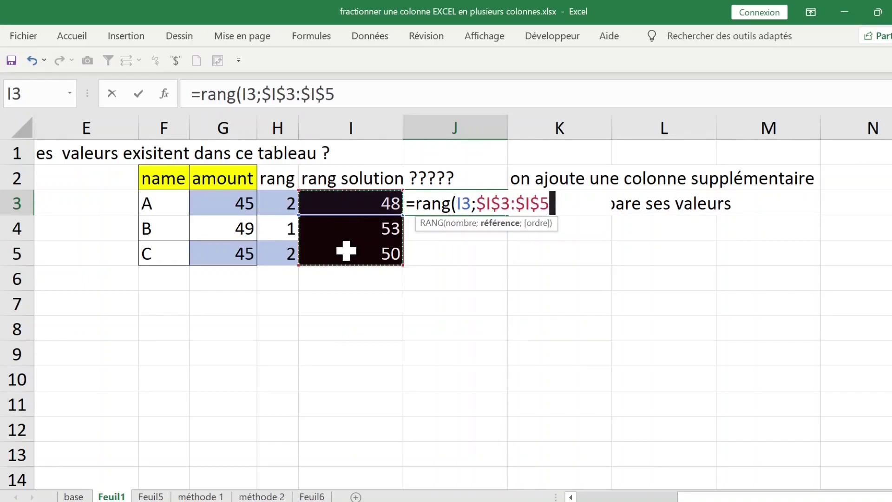
text())
key(ctrl+Return)
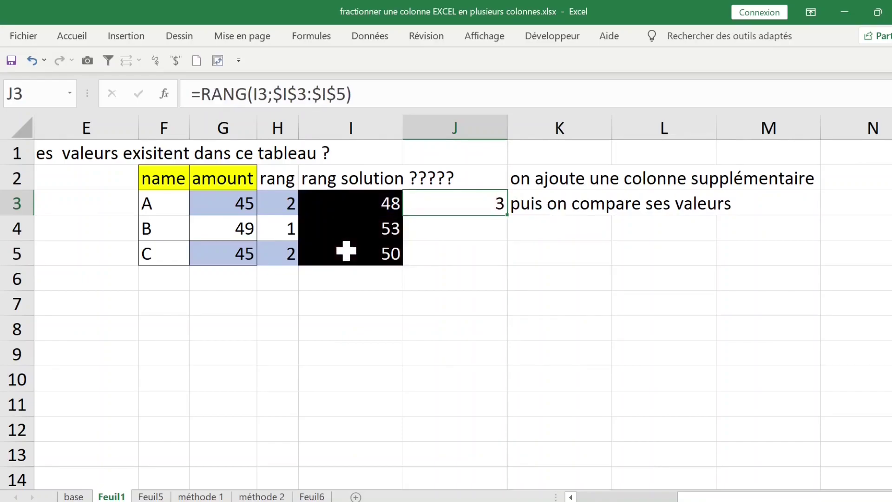
double_click(507, 215)
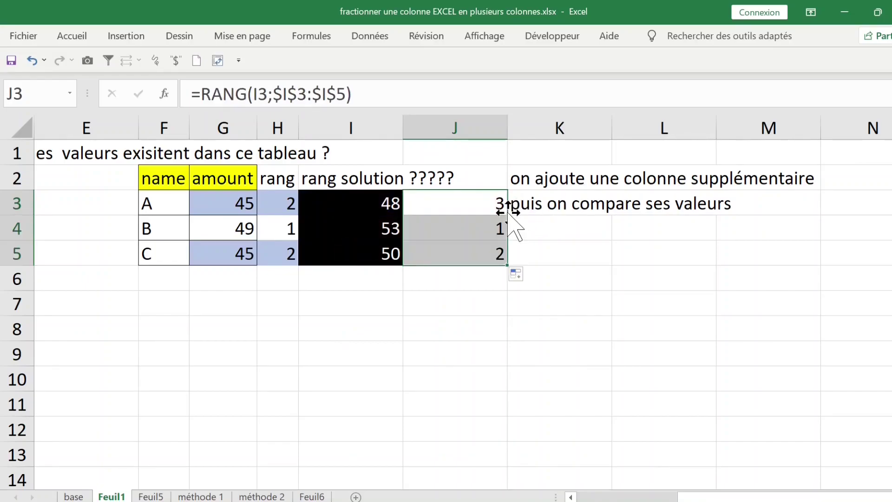
- Format the ranks in J3:J5 with a red fill and a bold white font
drag(464, 205, 467, 256)
click(86, 36)
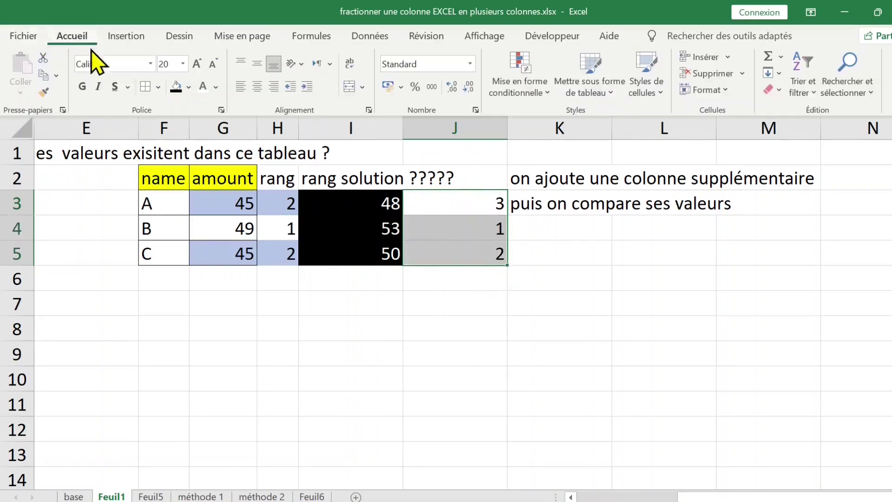
click(189, 87)
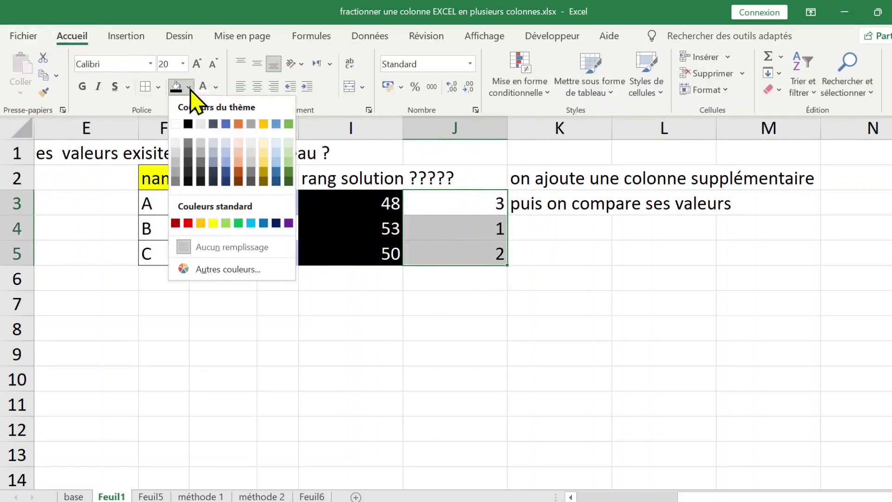
click(179, 225)
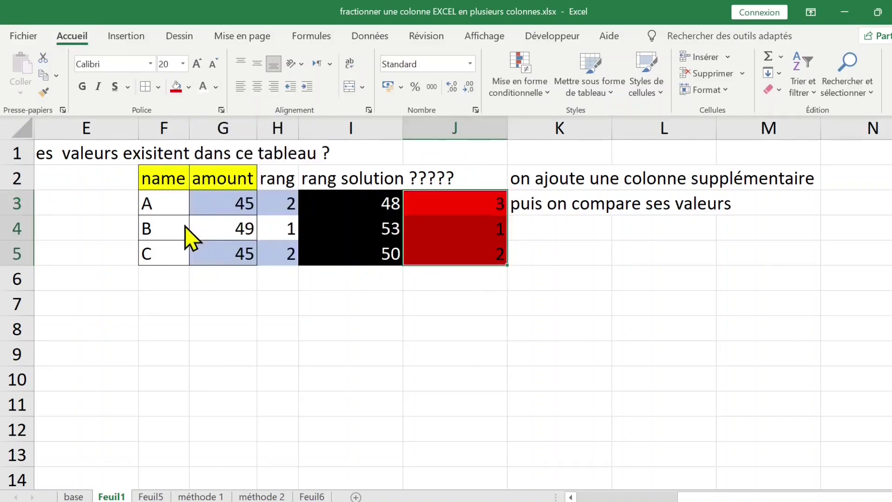
click(203, 87)
click(83, 87)
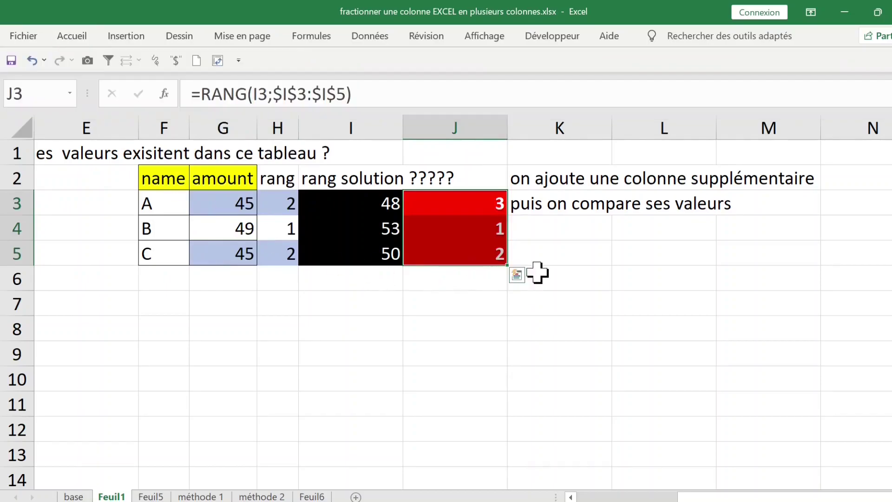
click(549, 281)
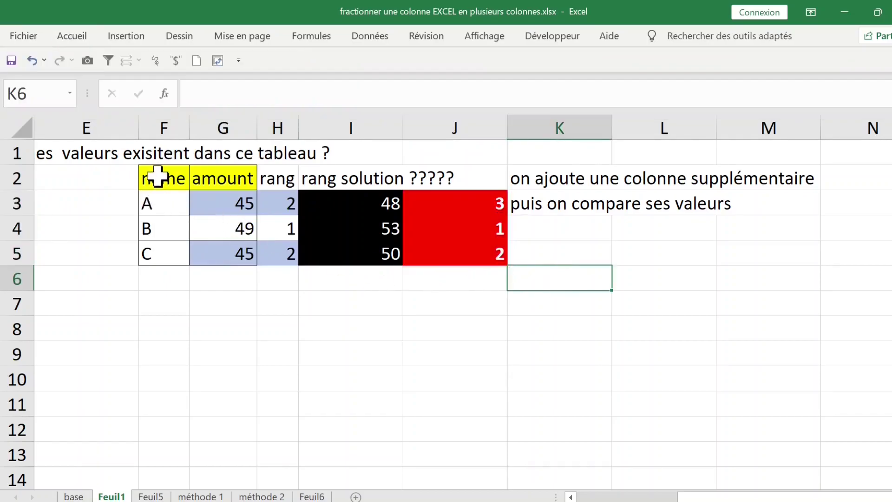
- Move the two explanatory notes from K2:K3 to L2:L3
click(546, 180)
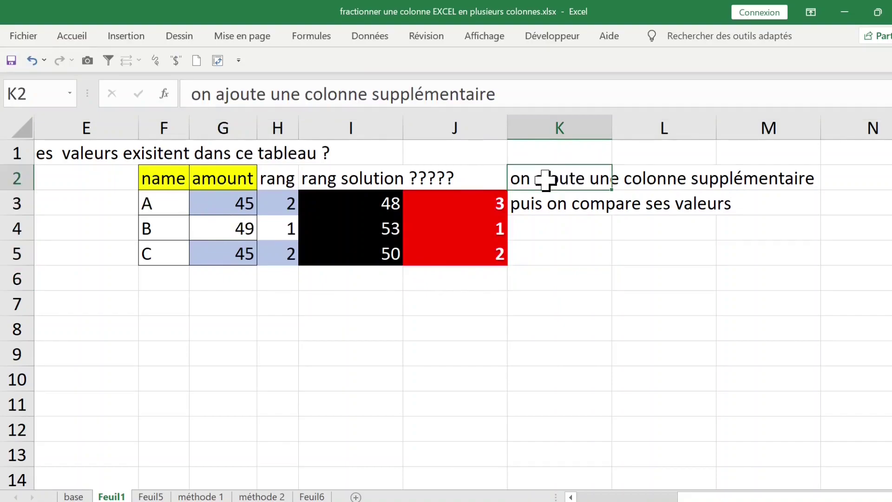
drag(546, 180, 546, 197)
mouse_move(612, 176)
mouse_down()
mouse_move(629, 191)
mouse_move(623, 176)
mouse_up()
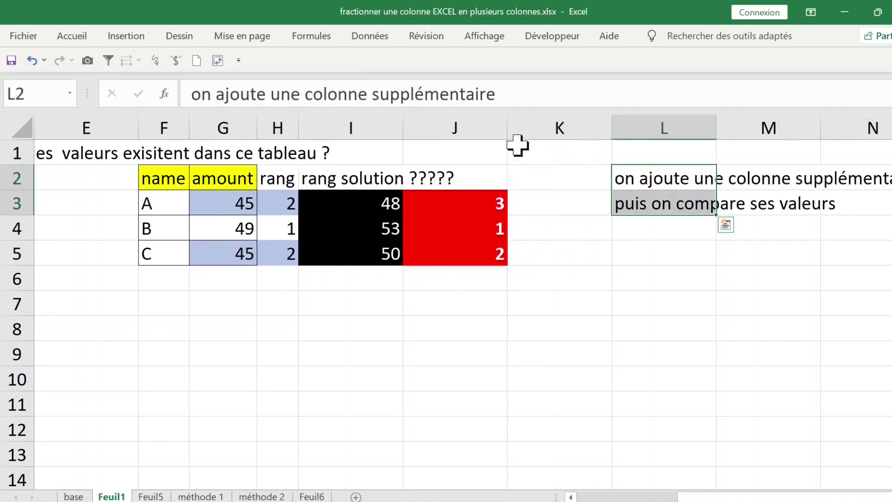
- Autofit the widths of columns J and I to their contents
double_click(508, 128)
drag(404, 127, 404, 126)
double_click(403, 127)
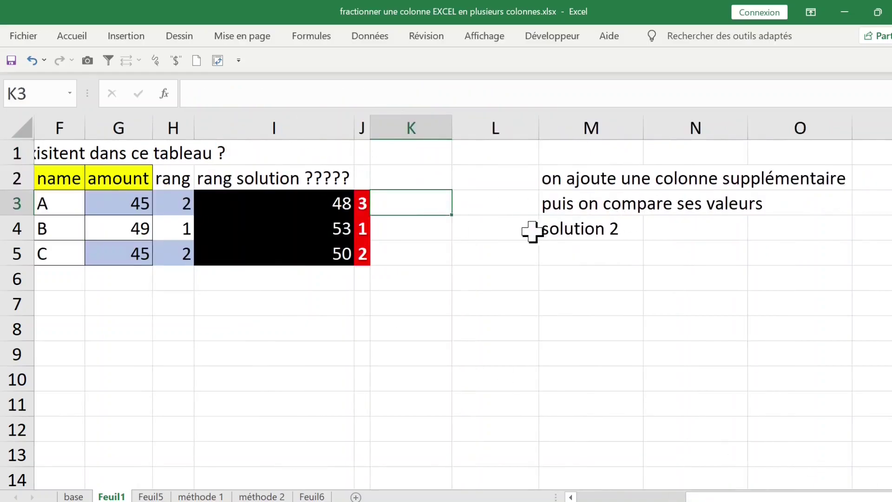
- Move the "solution 2" label from M4 to K2, and fill =G3*LIGNE() from K3 down to K5
click(584, 230)
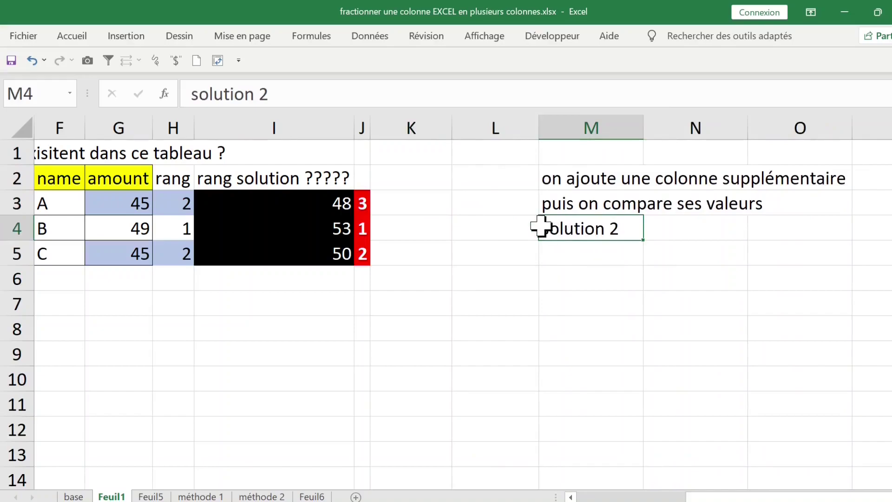
drag(539, 226, 436, 199)
click(434, 205)
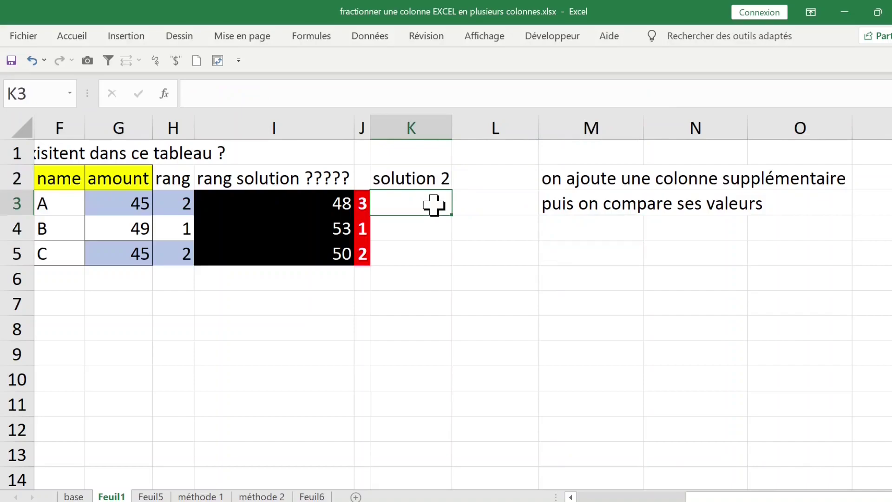
text(=)
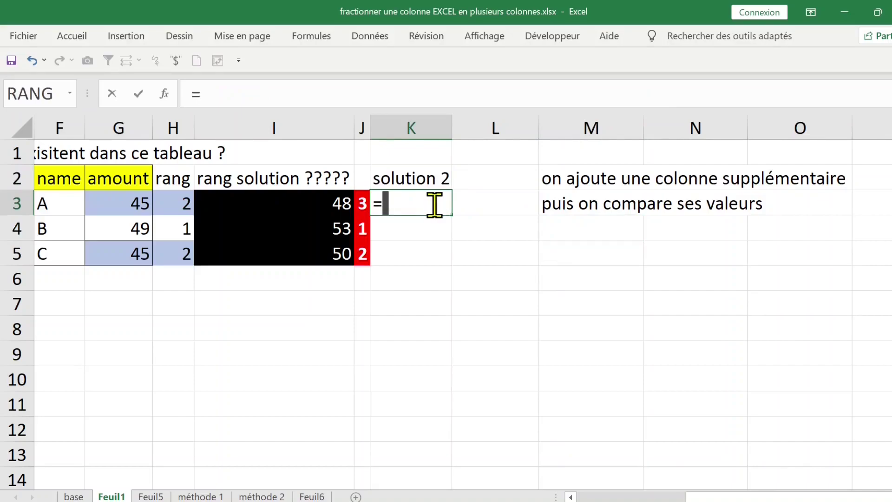
click(112, 206)
text(*ligne )
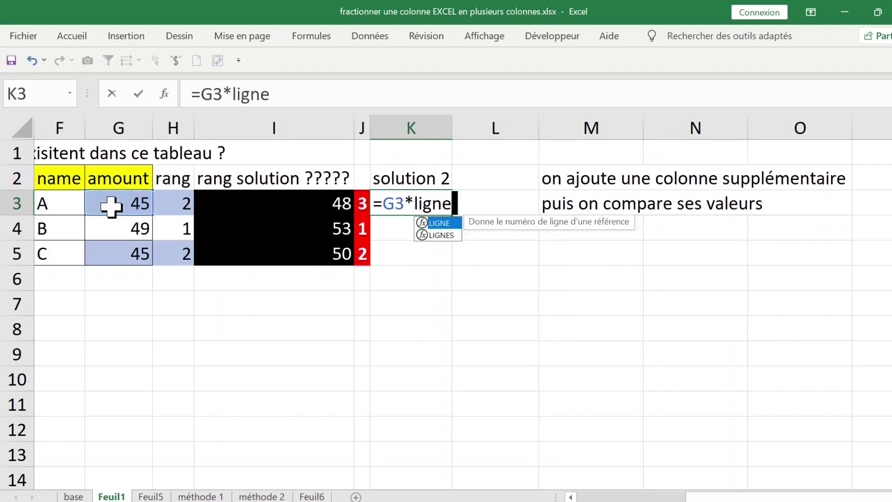
text())
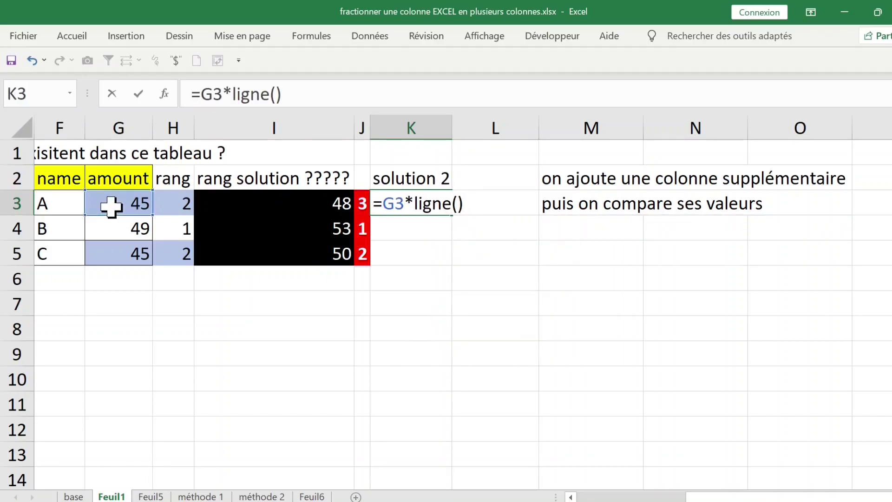
key(ctrl+Return)
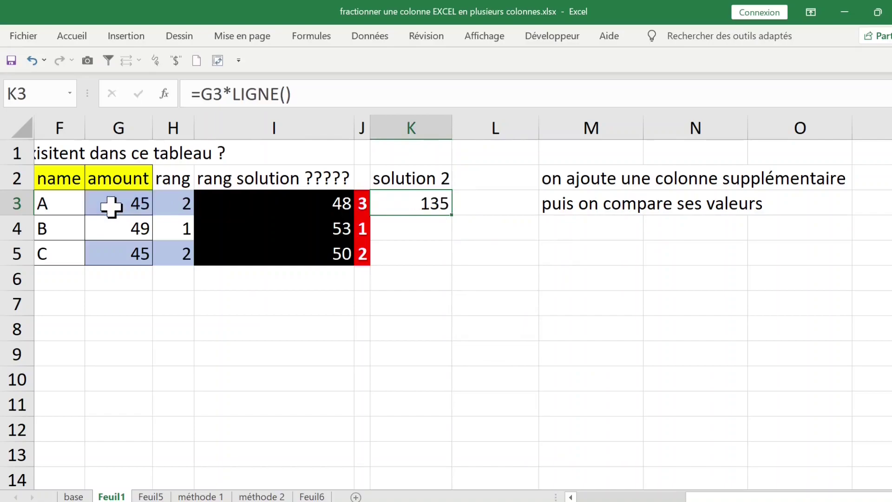
double_click(451, 215)
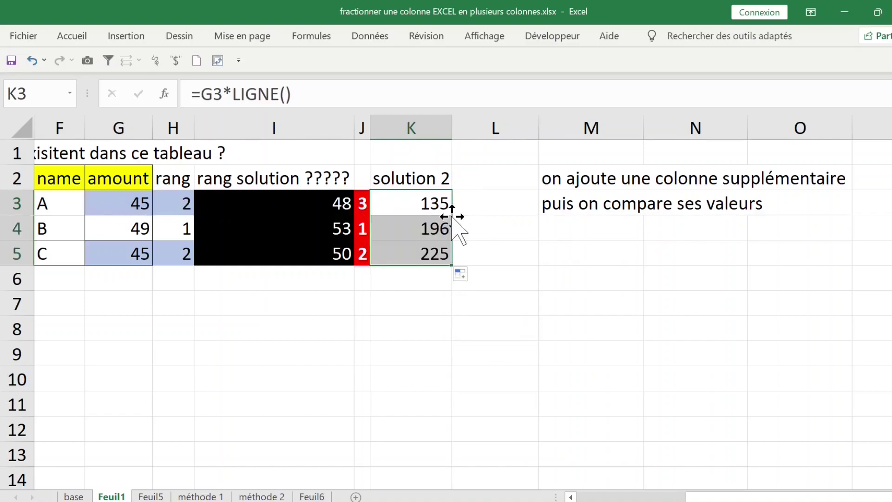
- Enter =RANG(K3;$K$3:$K$5) in L3 and fill it down to L5
click(467, 209)
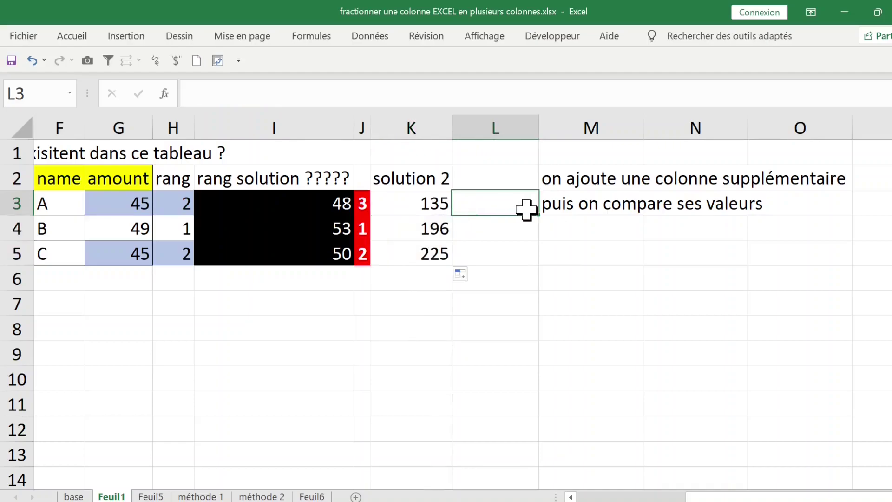
text(=)
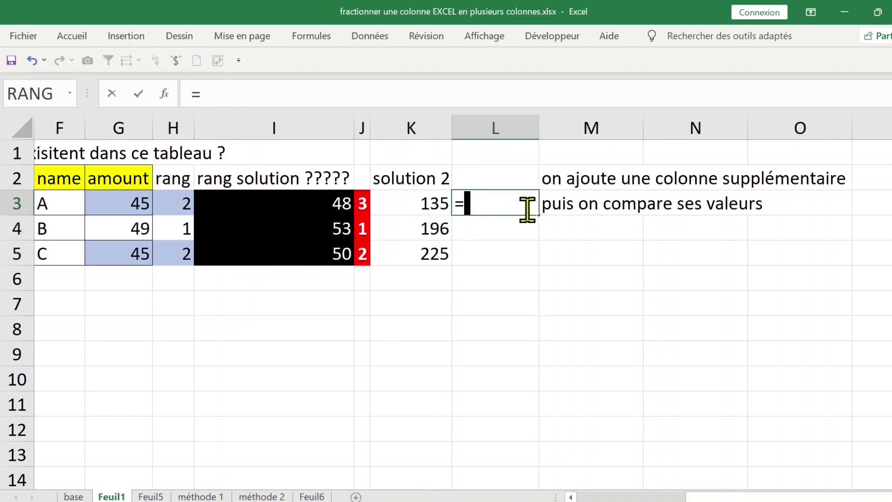
text(ra)
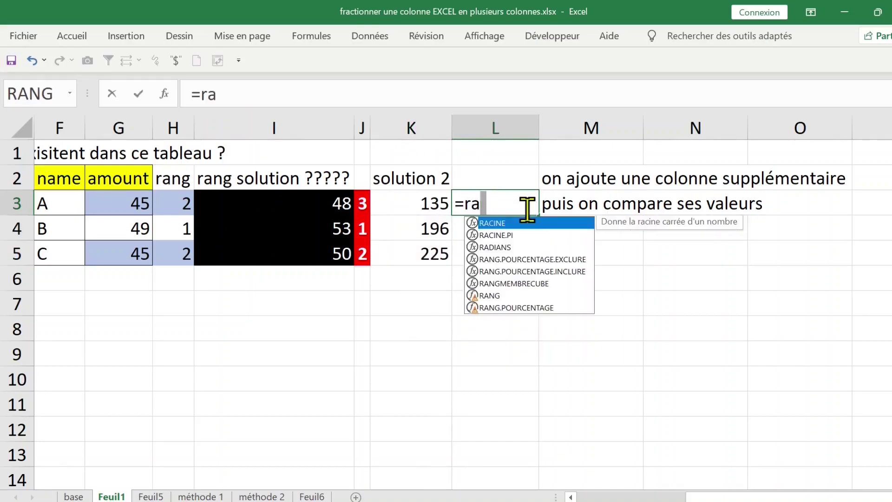
text(ng()
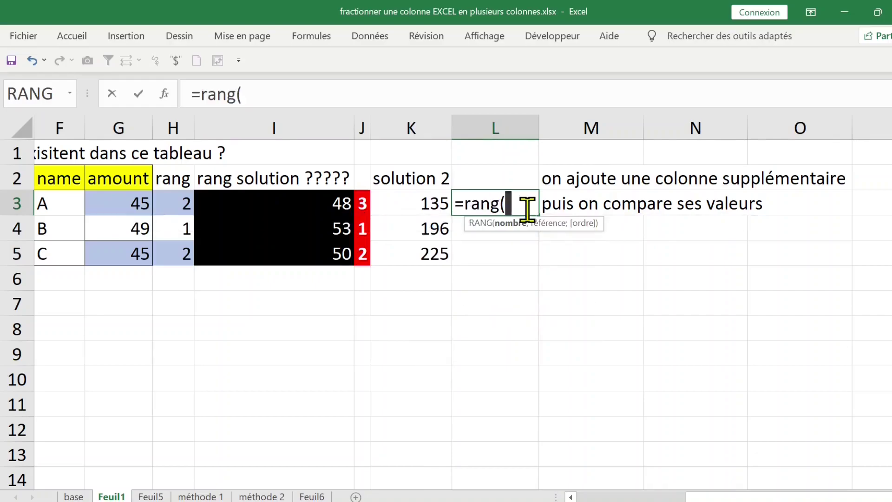
click(396, 204)
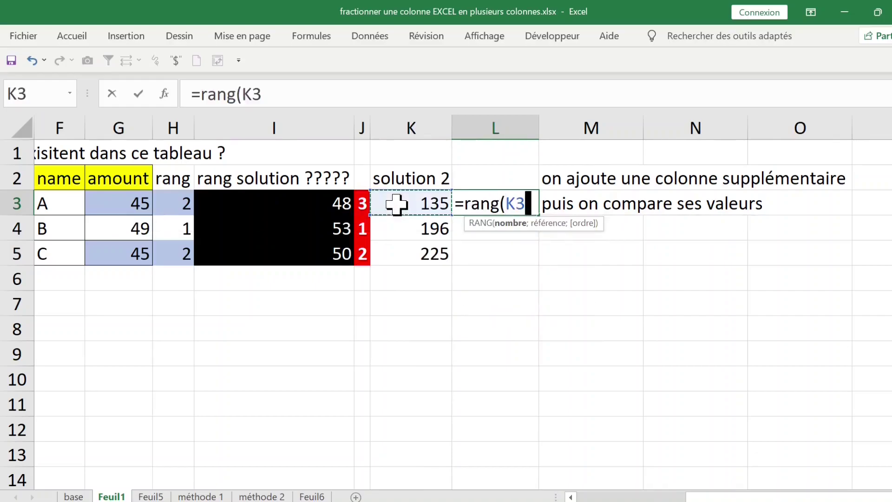
text(;)
drag(397, 205, 403, 258)
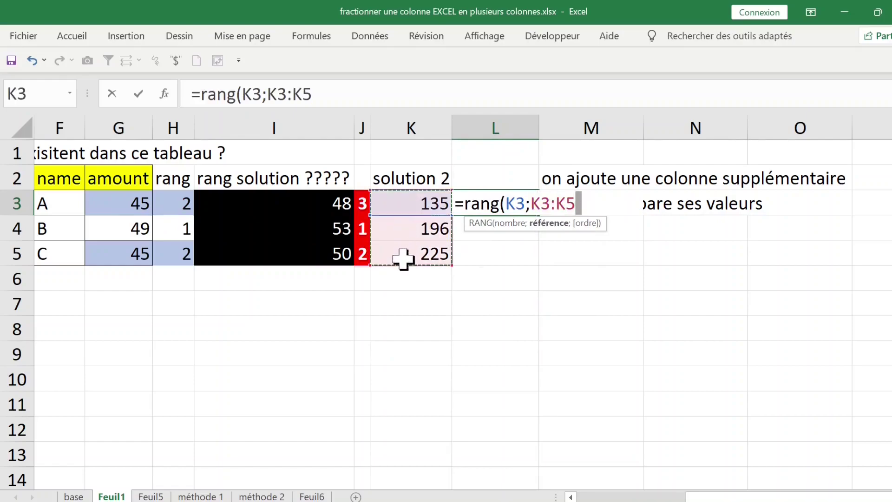
key(F4)
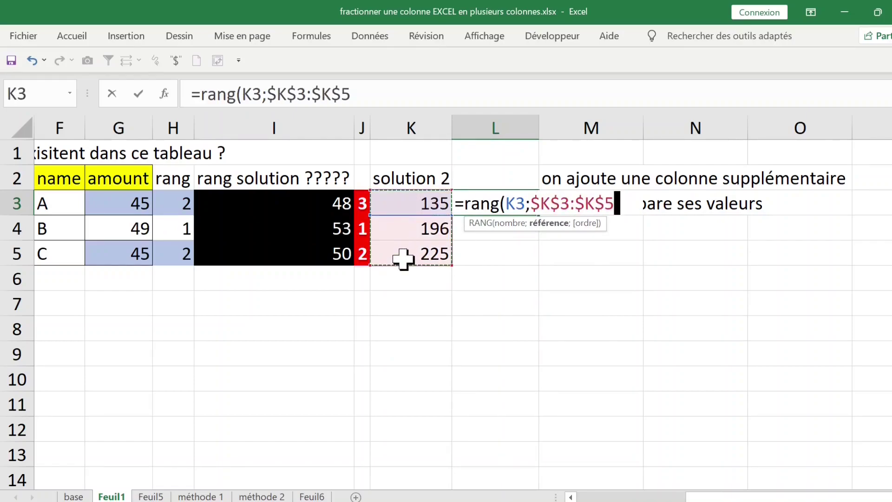
text())
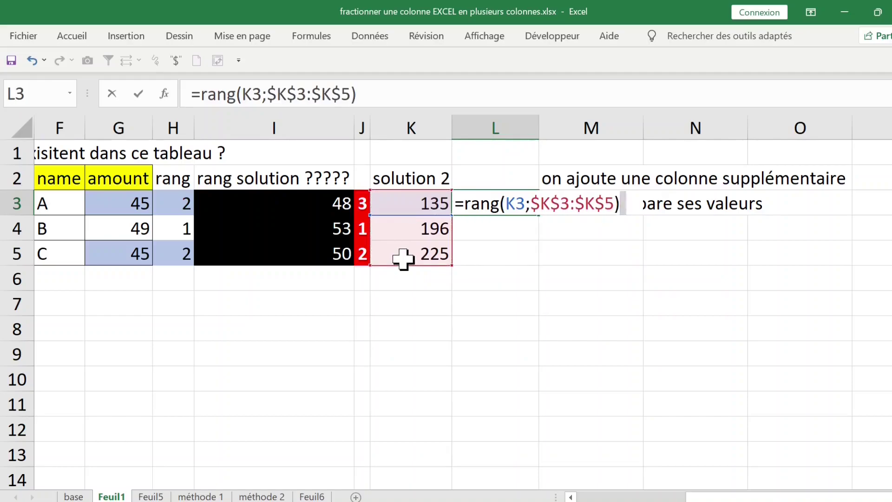
key(ctrl+Return)
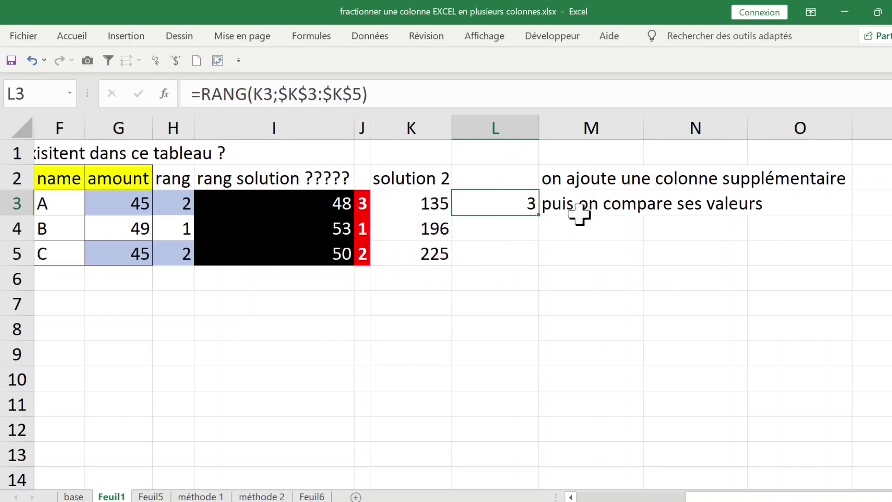
double_click(539, 219)
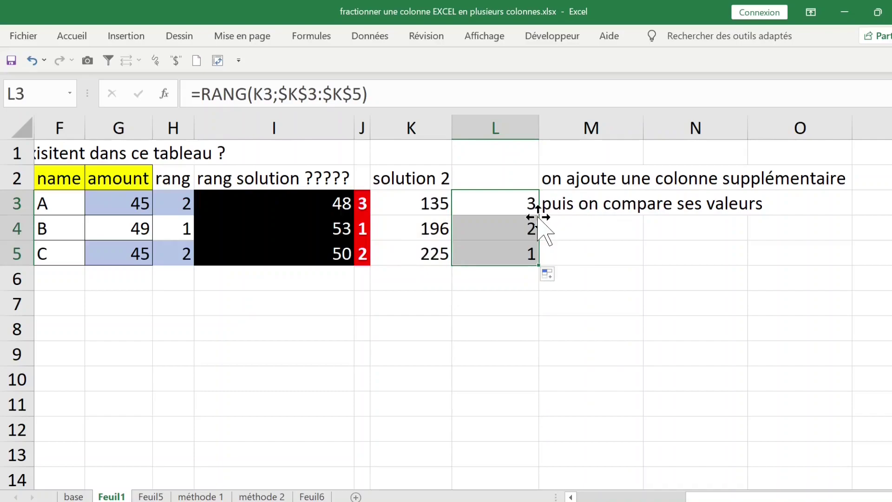
- Format the solution 2 block K2:L5 with a dark blue fill and a bold white font
drag(418, 180, 488, 249)
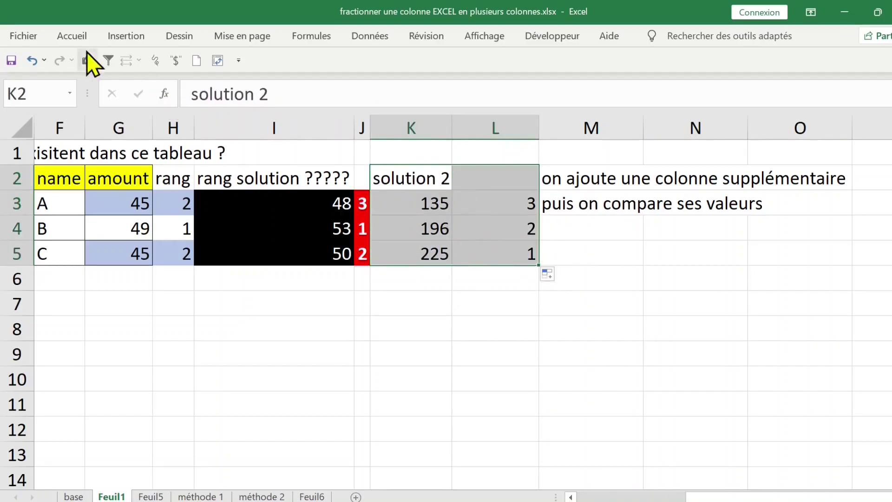
click(78, 38)
click(188, 87)
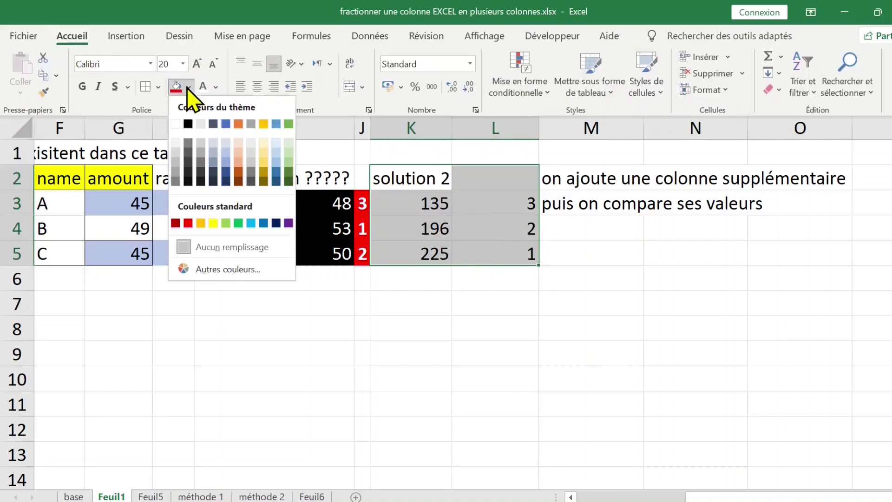
click(276, 223)
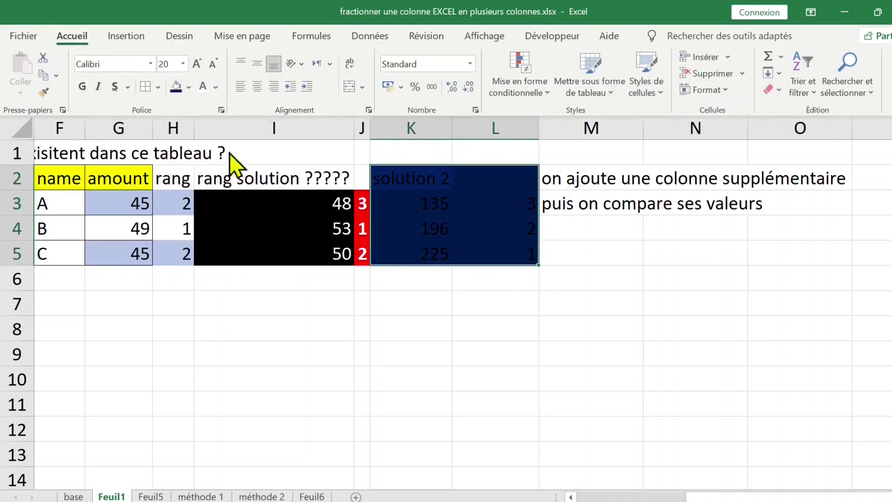
click(204, 90)
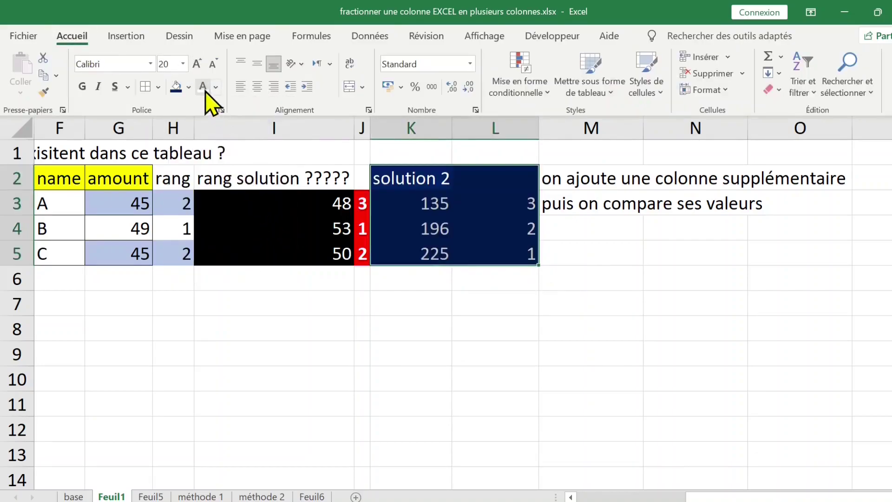
click(86, 90)
click(619, 295)
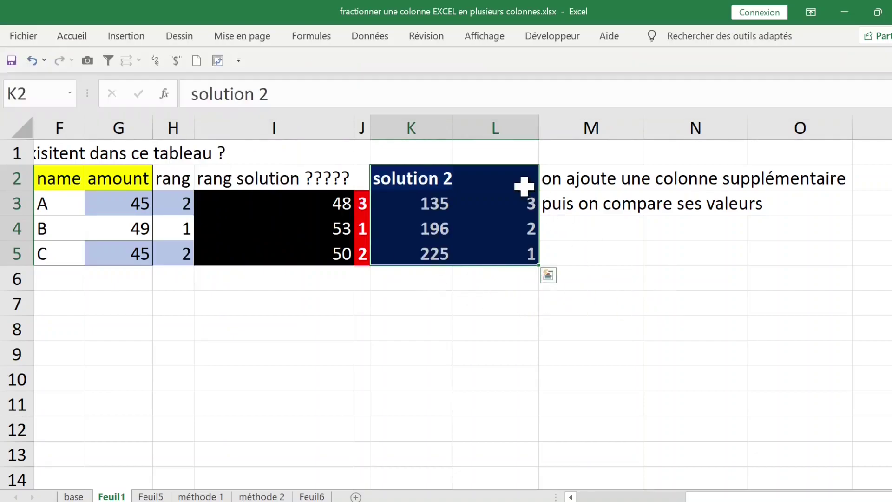
- Enter the header RANG in L2 above the solution 2 ranks
click(508, 178)
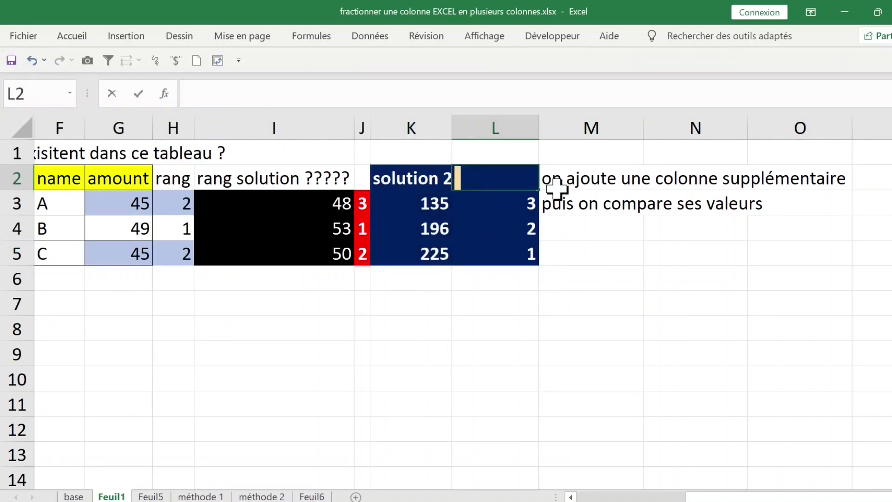
text(RANG)
click(696, 252)
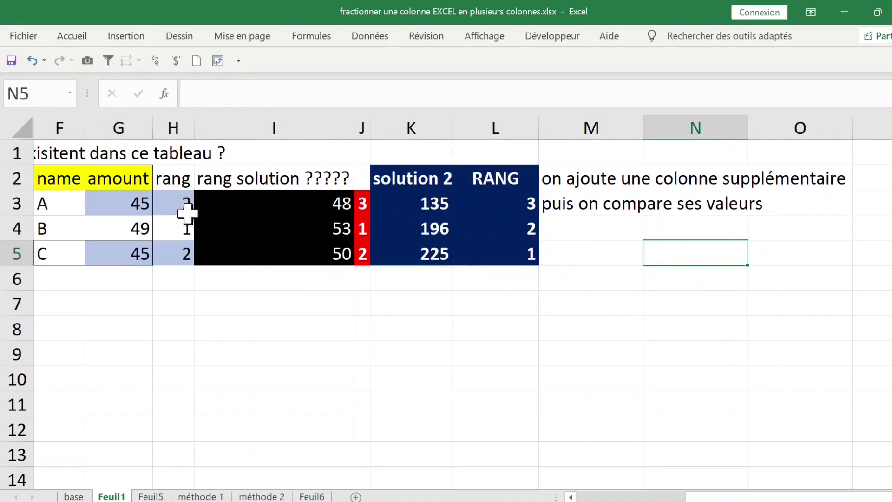
- Replace the amounts in G3:G5 with 1456 for A, 1466 for B and 2000 for C
click(129, 209)
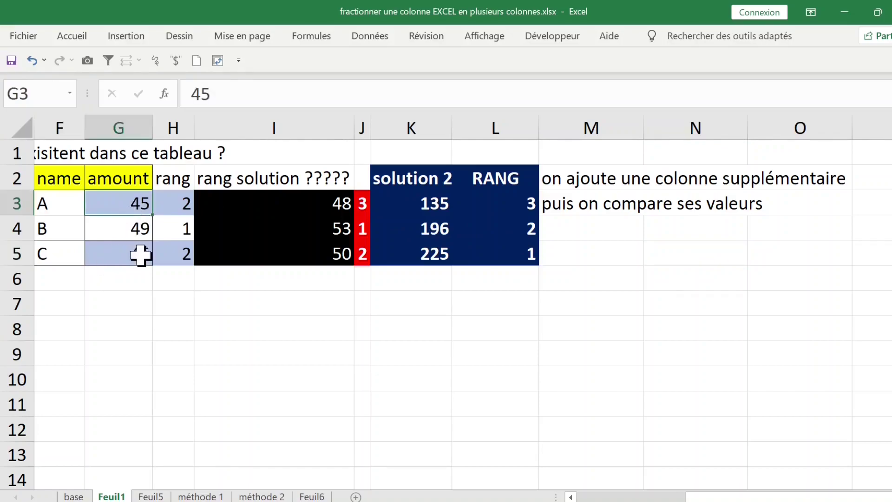
text(1456)
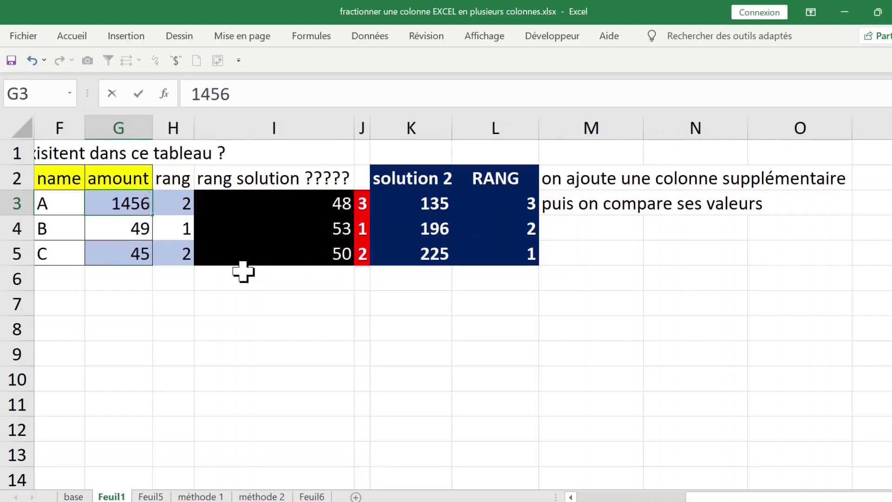
key(Return)
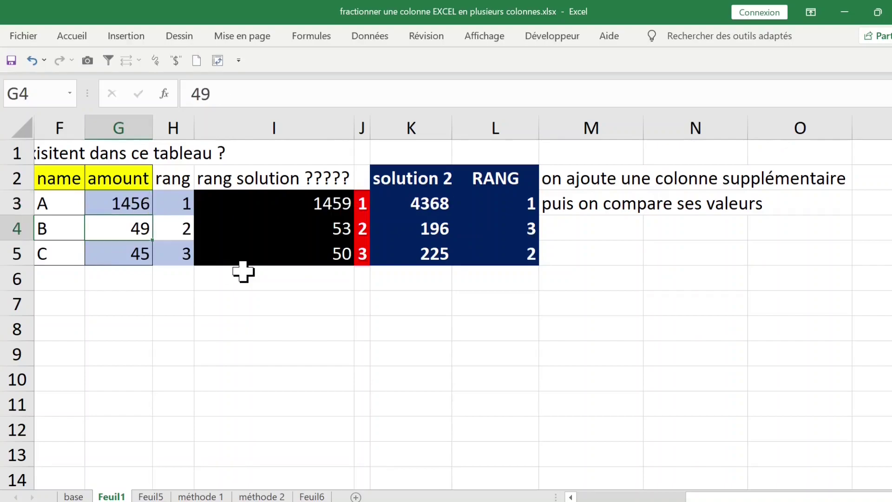
text(1466)
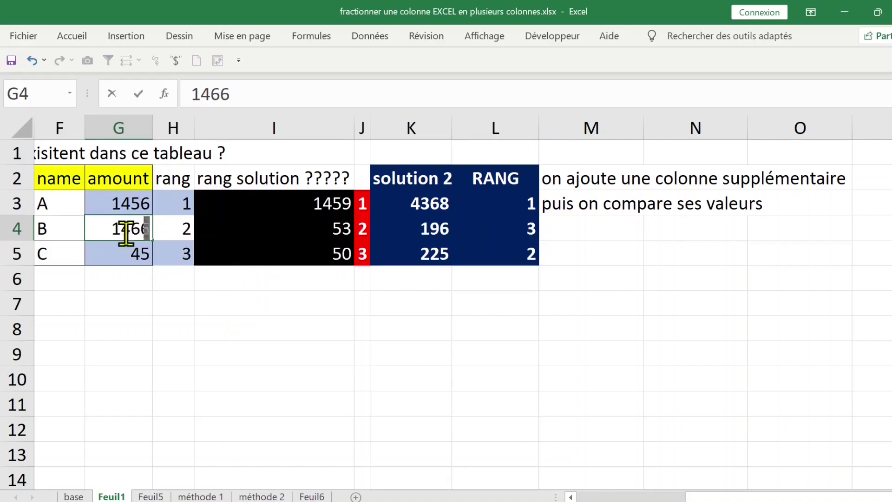
key(Return)
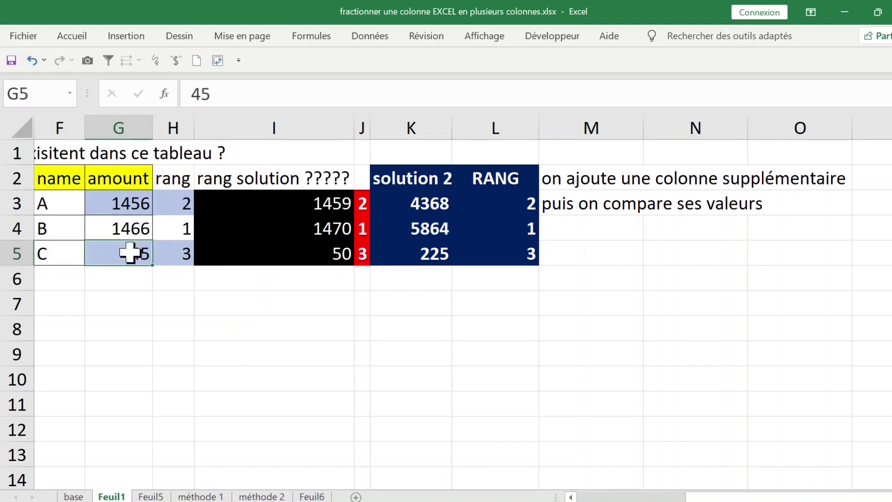
text(2000)
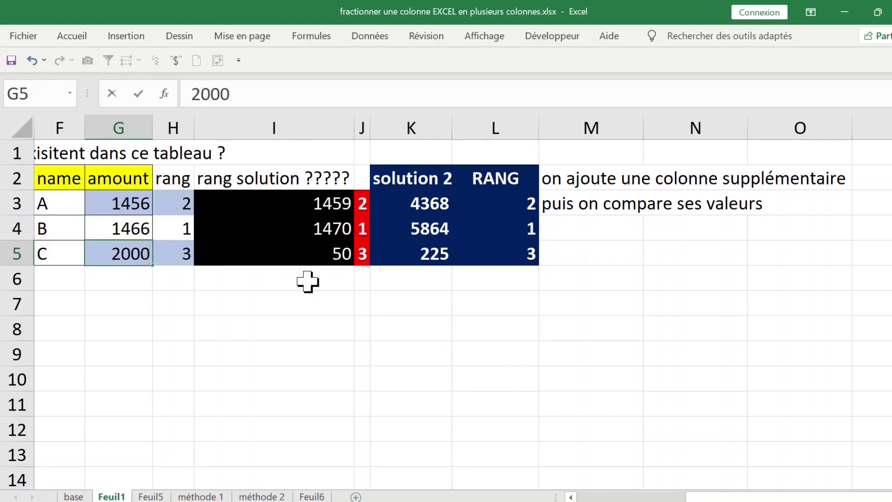
key(Return)
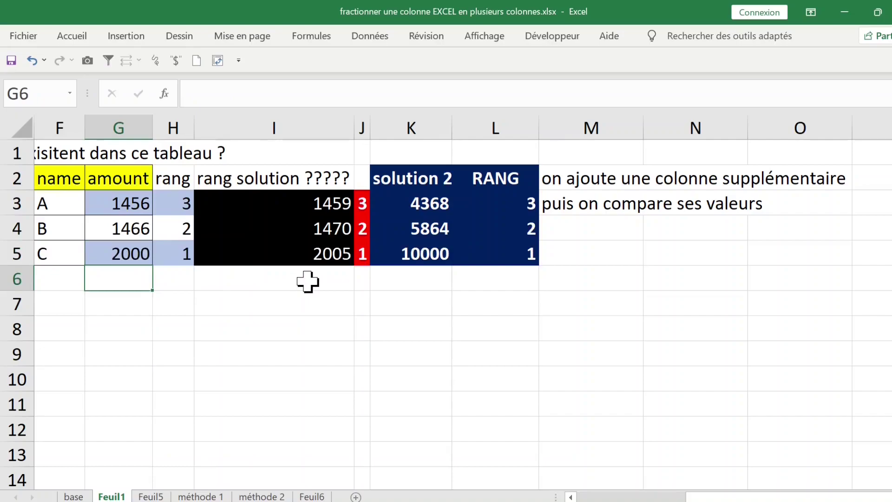
- Set A's amount in G3 to 48854 and compare the ranks in J3:J5 with those in L3:L5
click(145, 206)
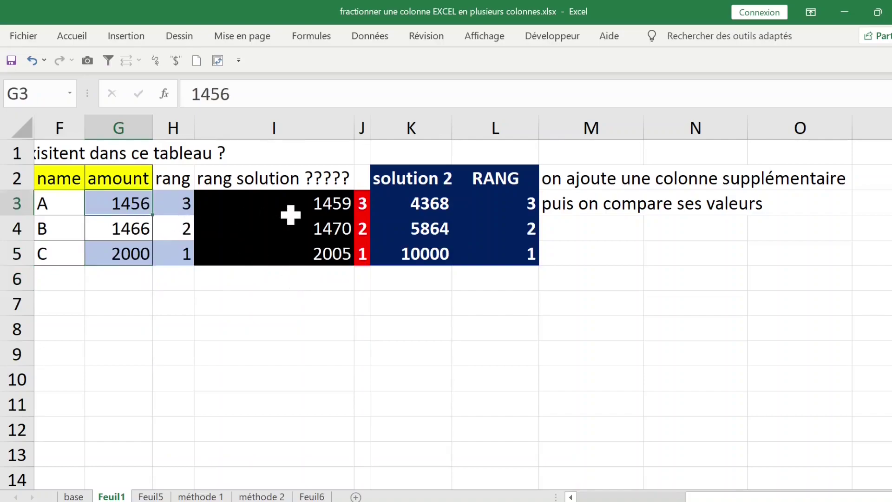
text(488)
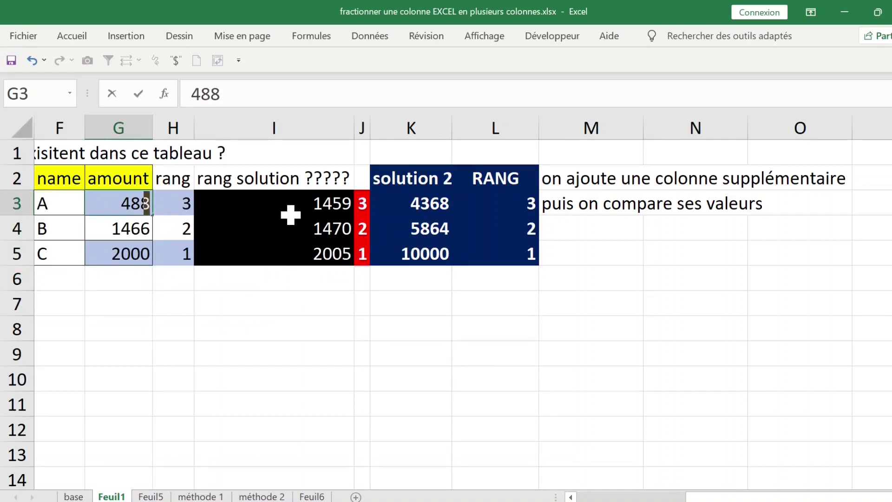
text(54)
key(Return)
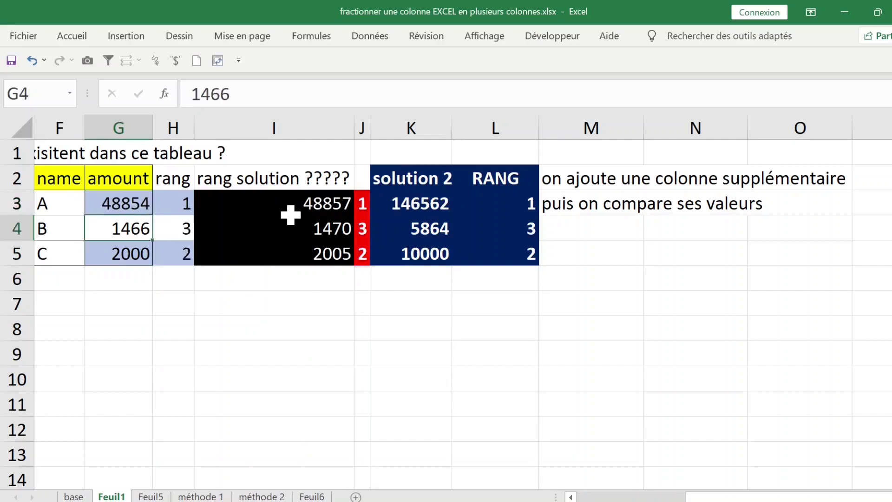
drag(362, 203, 371, 248)
drag(525, 208, 527, 249)
click(624, 251)
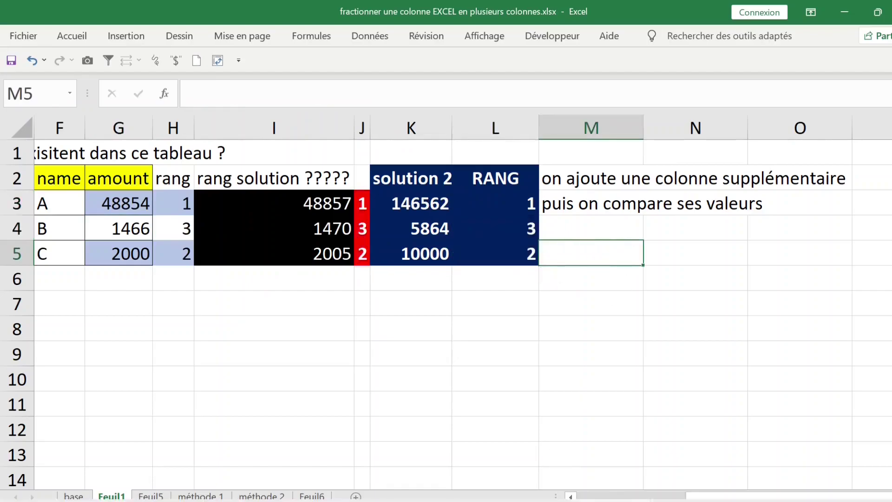